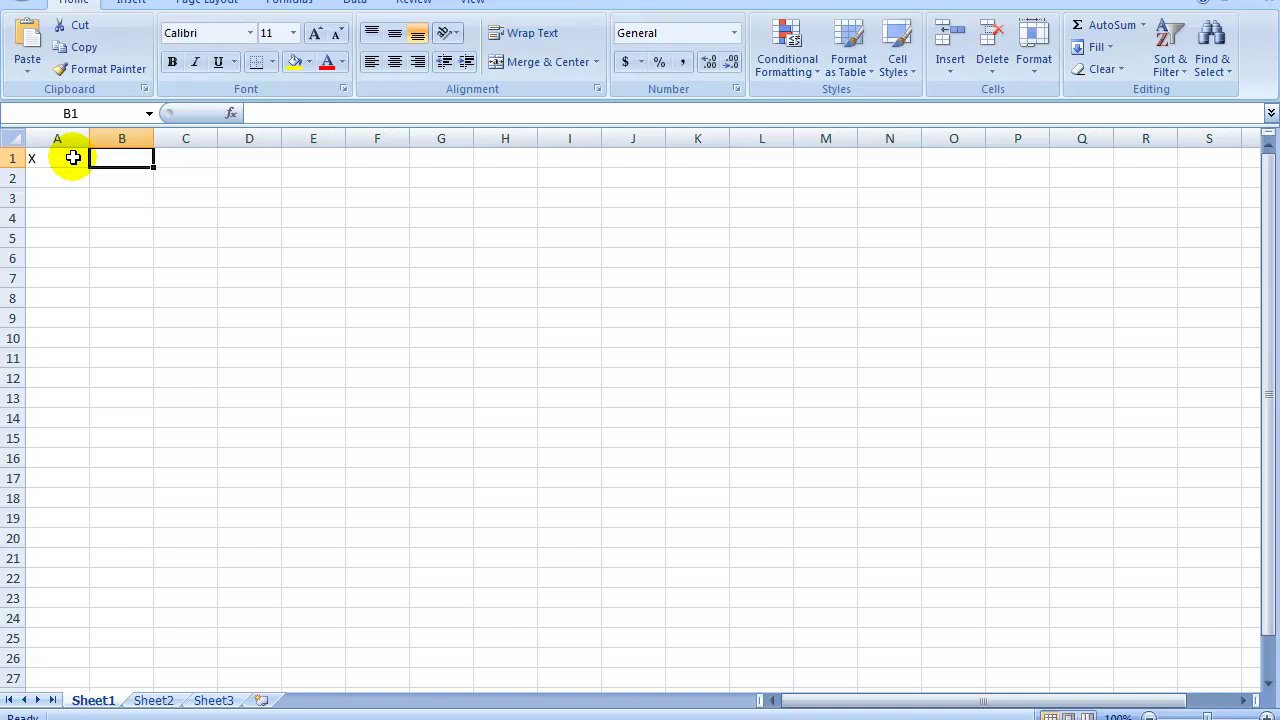
Enter -5 and -4 below the X header and extend the series down to 5 in cell A12
{"action": "left_click", "coordinate": [64, 183]}
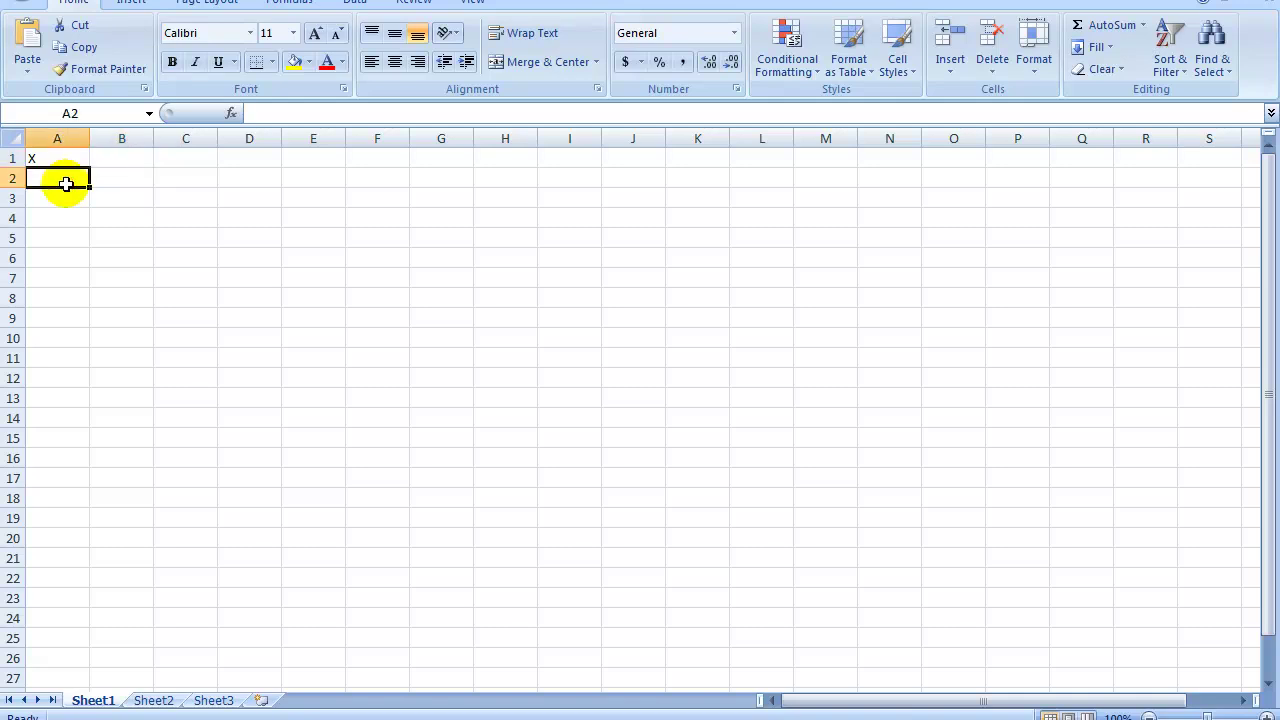
{"action": "type", "text": "-5"}
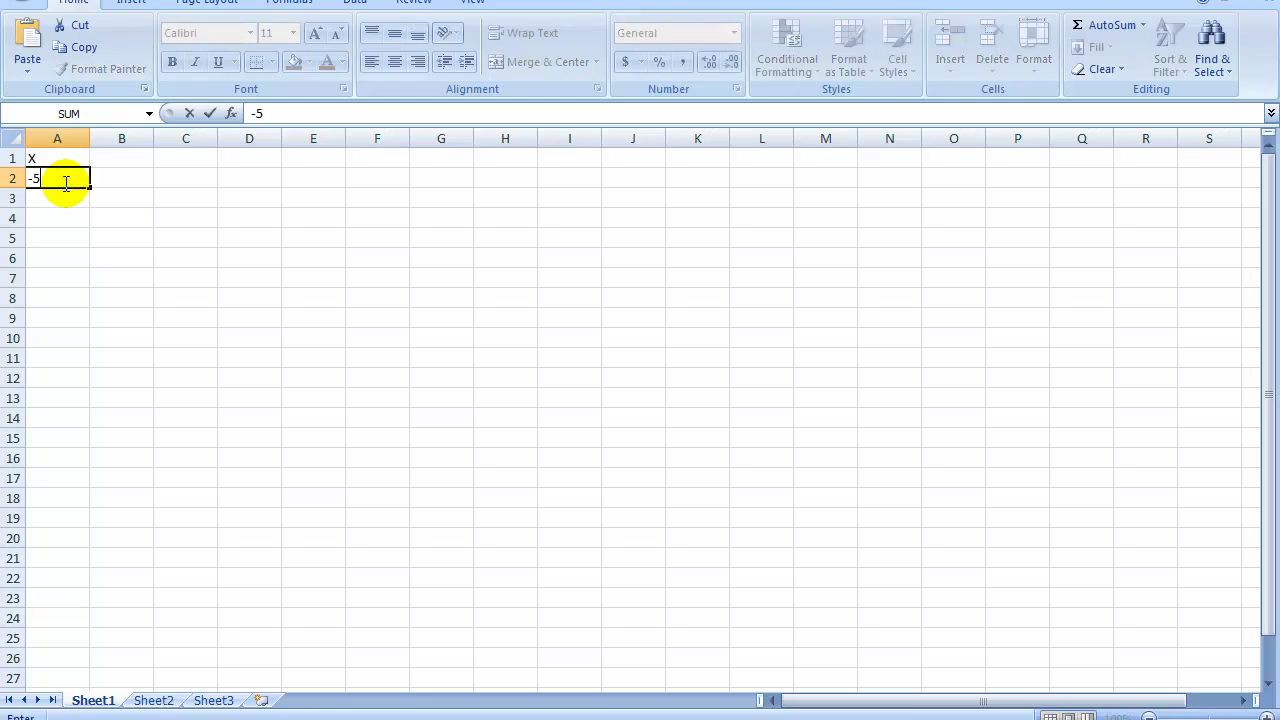
{"action": "key", "text": "Return"}
{"action": "type", "text": "-4"}
{"action": "key", "text": "Return"}
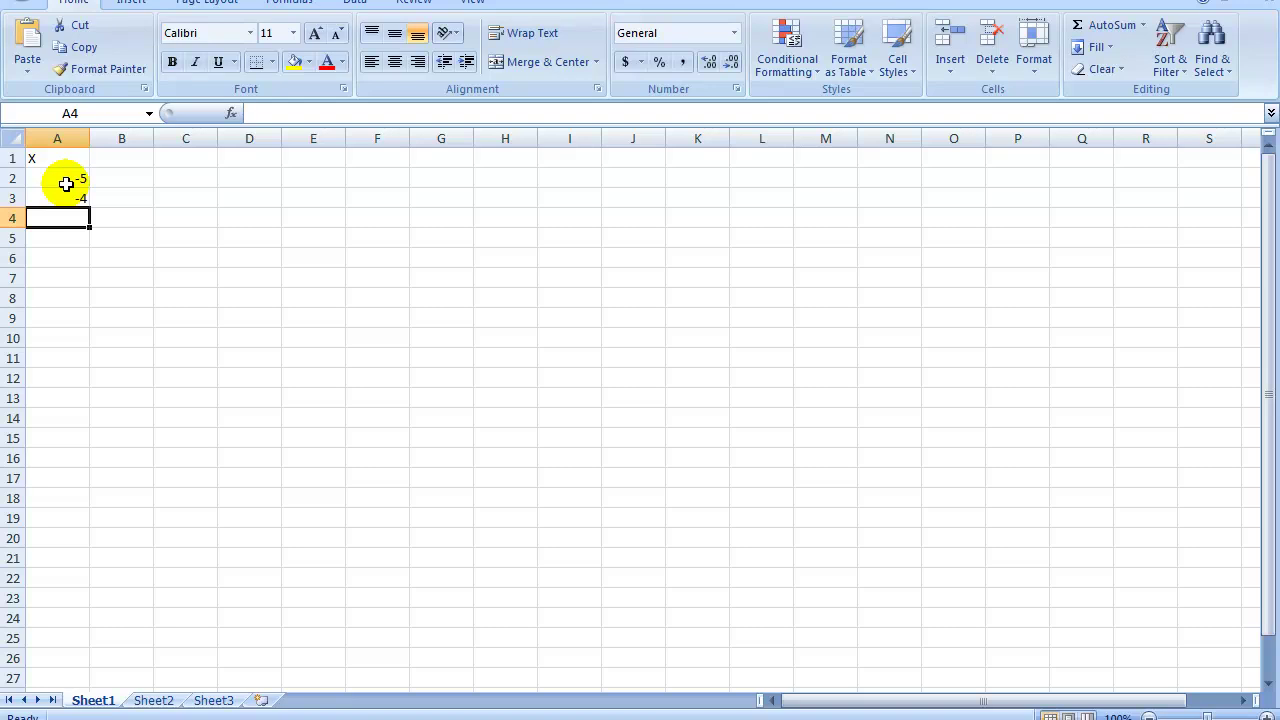
{"action": "left_click_drag", "start_coordinate": [66, 184], "coordinate": [91, 381]}
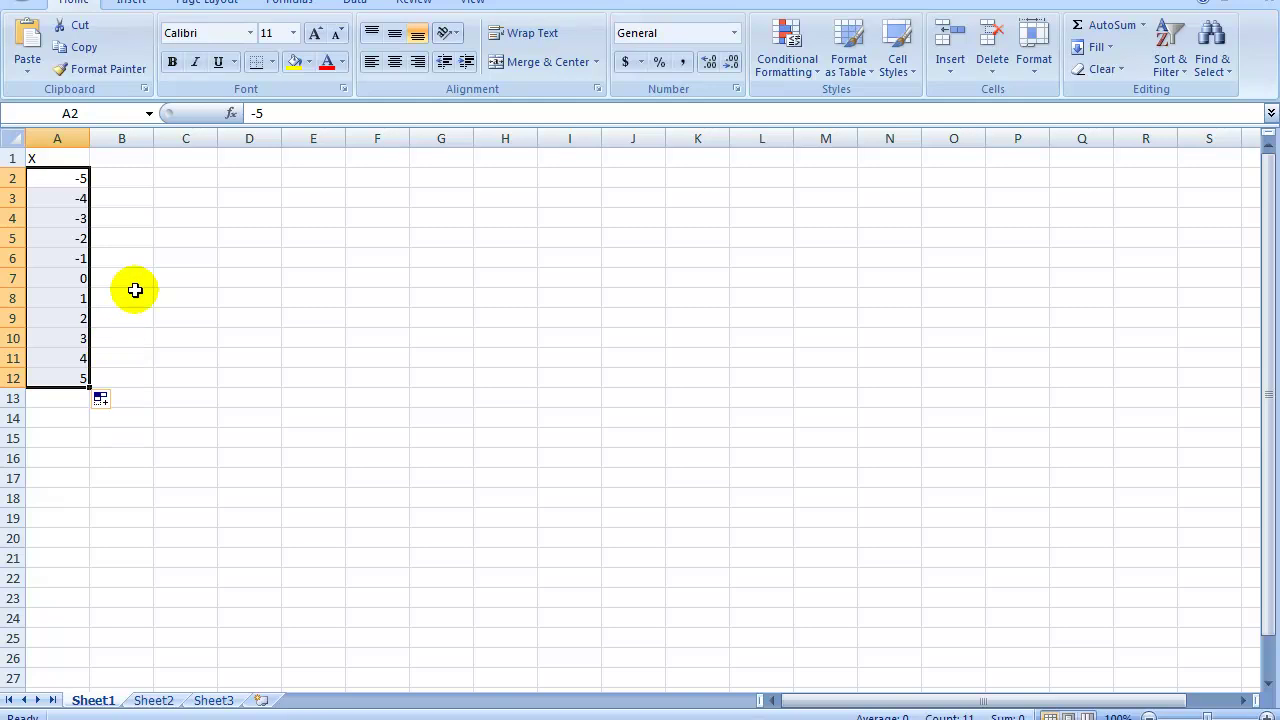
Label cell B1 with the header Activator
{"action": "left_click", "coordinate": [121, 165]}
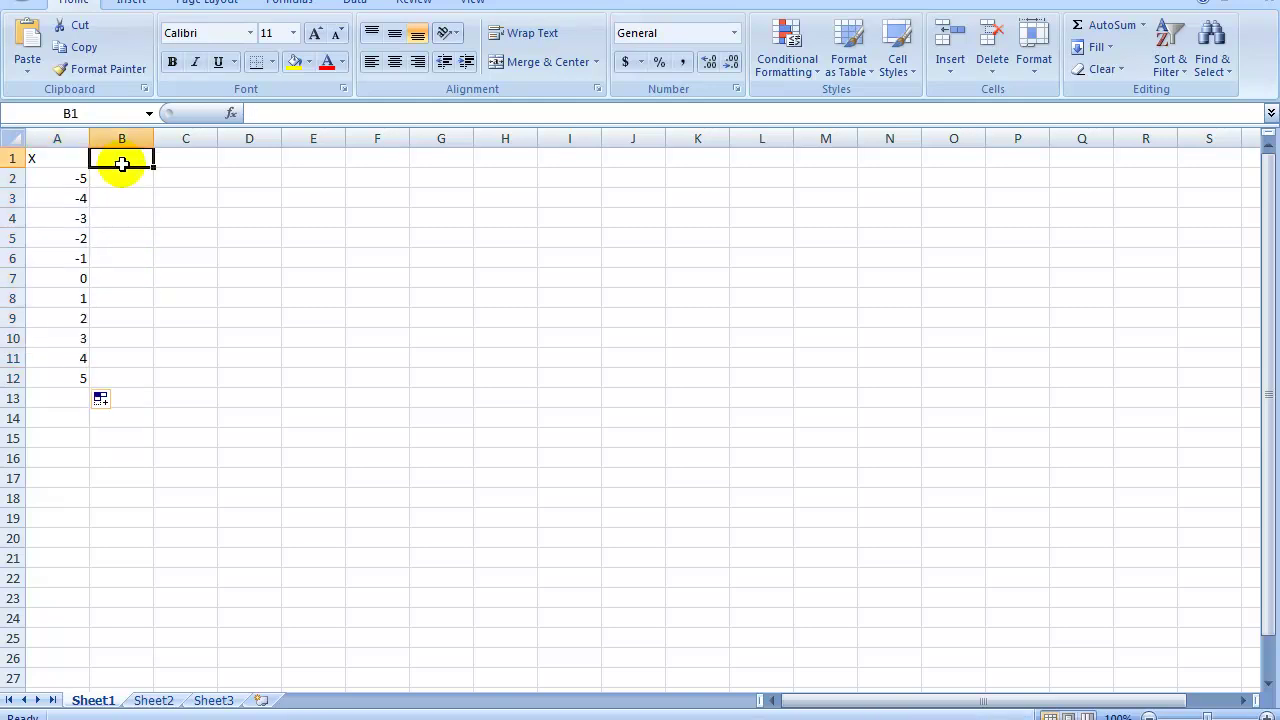
{"action": "type", "text": "Activator"}
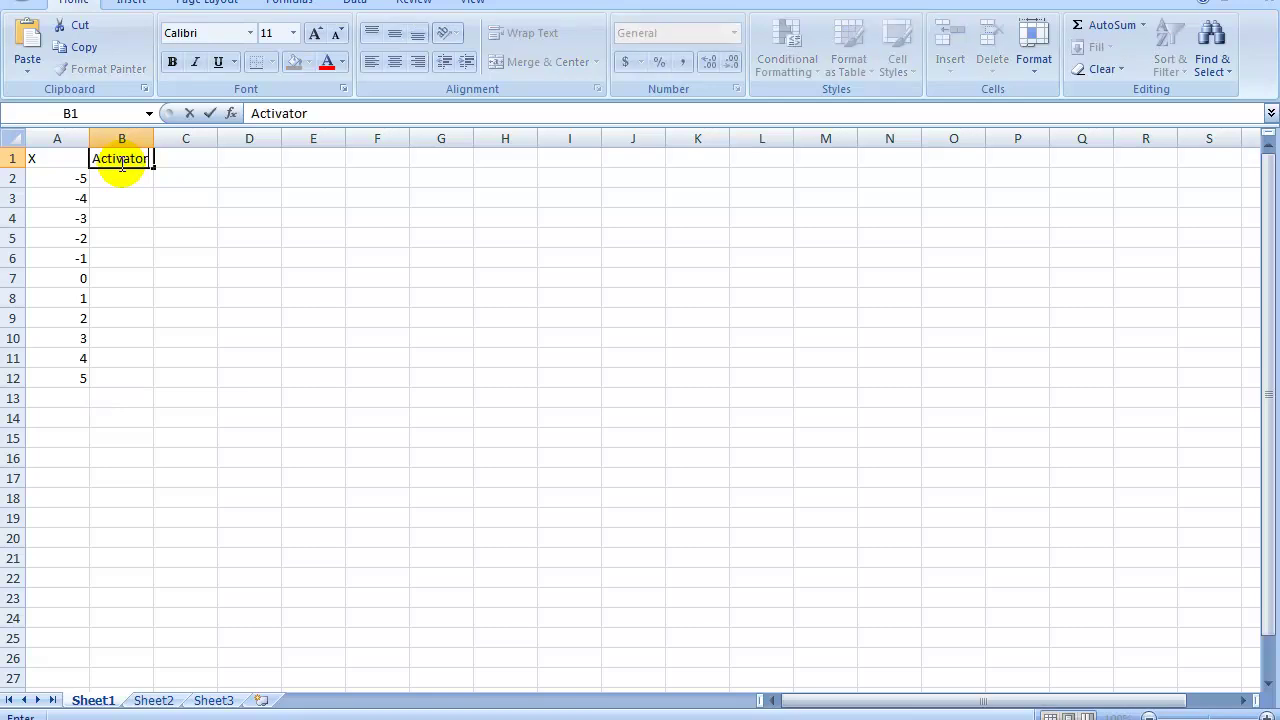
{"action": "key", "text": "Return"}
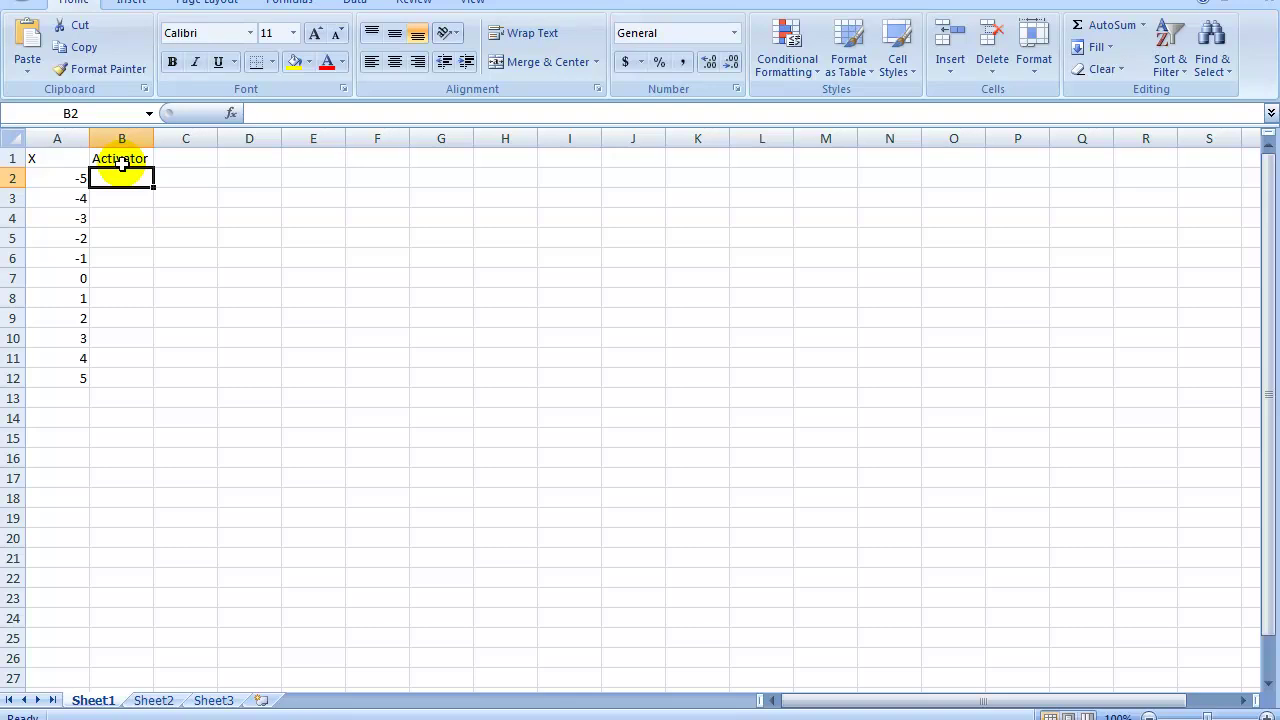
Enter the formula =SIGN(A2) in cell B2 and fill it down through B12
{"action": "type", "text": "="}
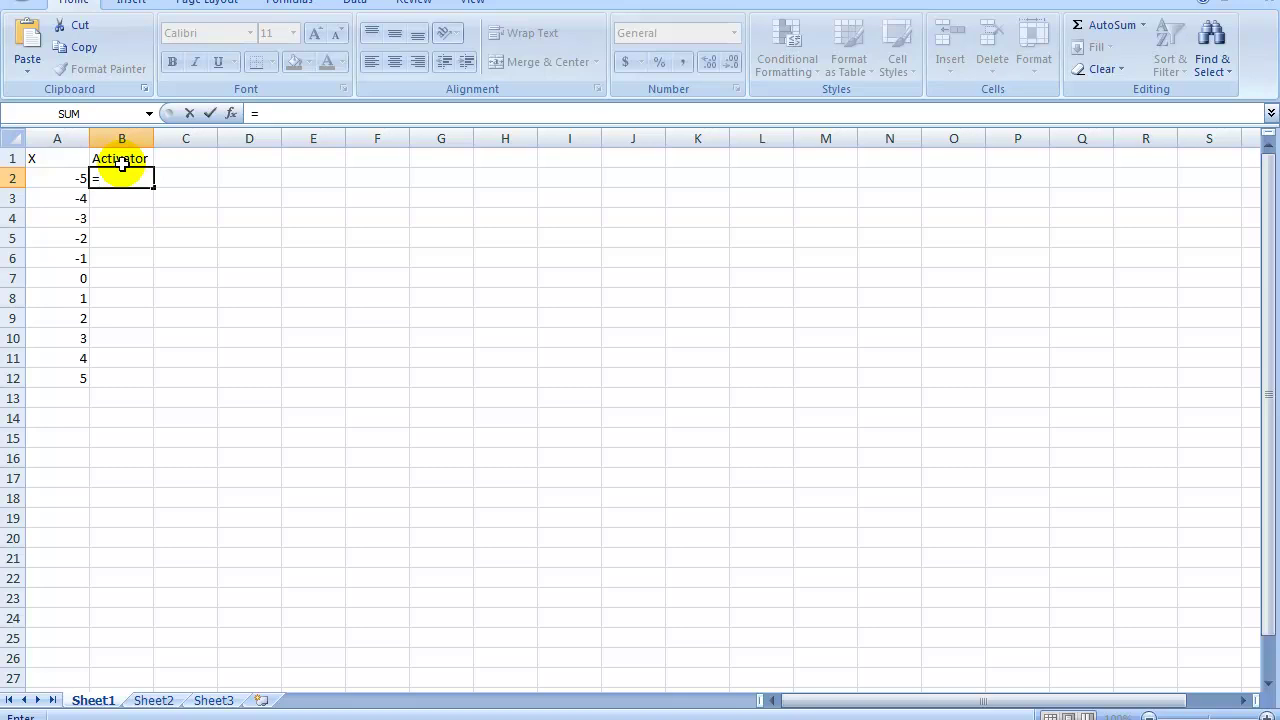
{"action": "type", "text": "si"}
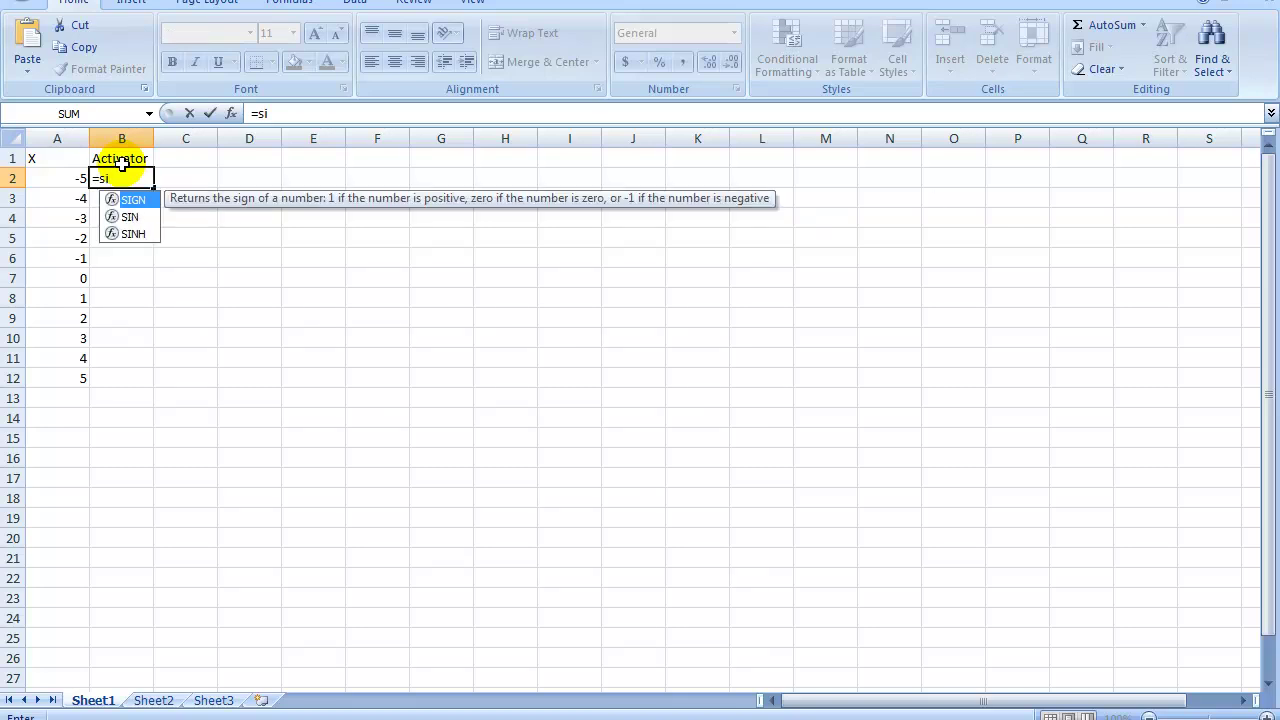
{"action": "key", "text": "Tab"}
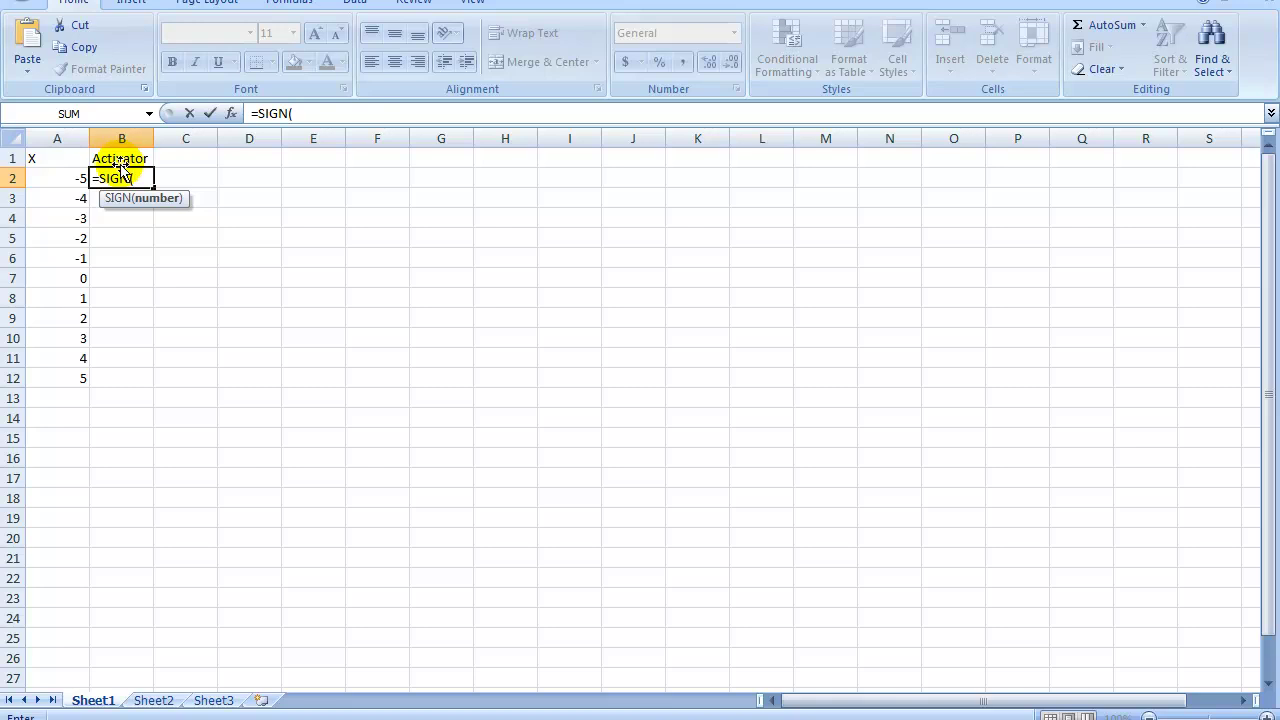
{"action": "left_click", "coordinate": [68, 178]}
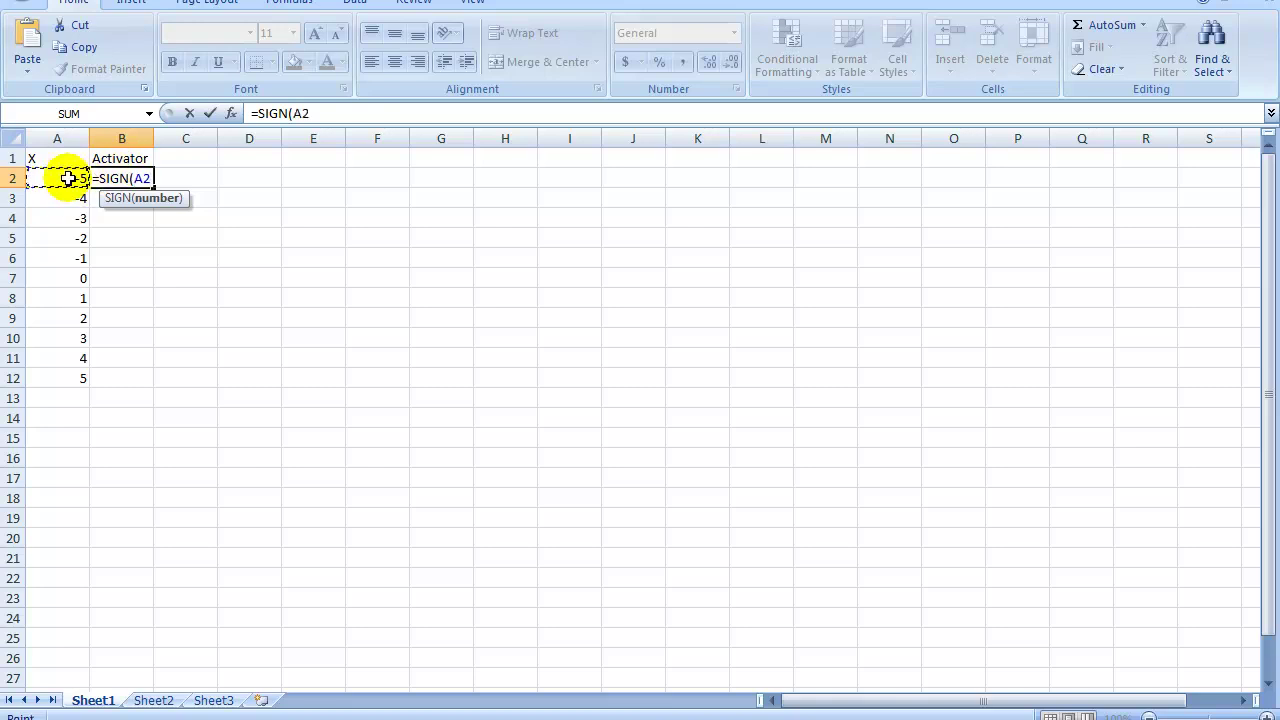
{"action": "type", "text": ")"}
{"action": "key", "text": "Return"}
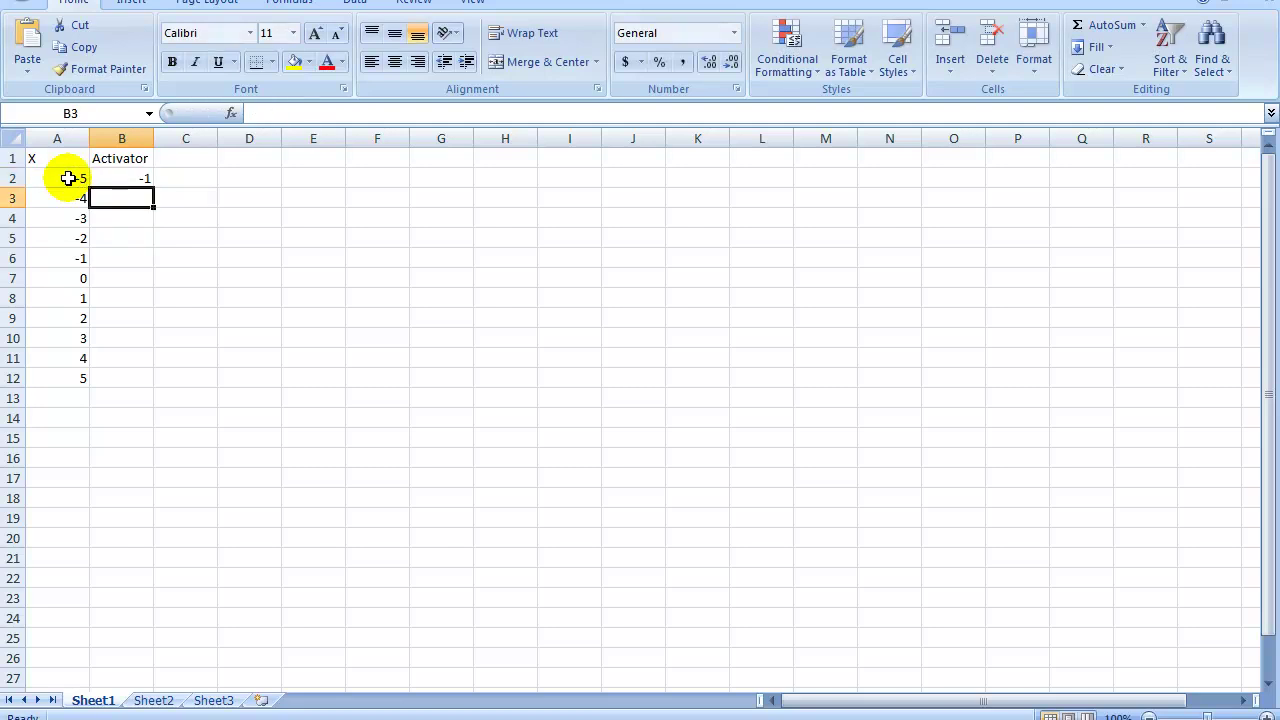
{"action": "left_click", "coordinate": [131, 175]}
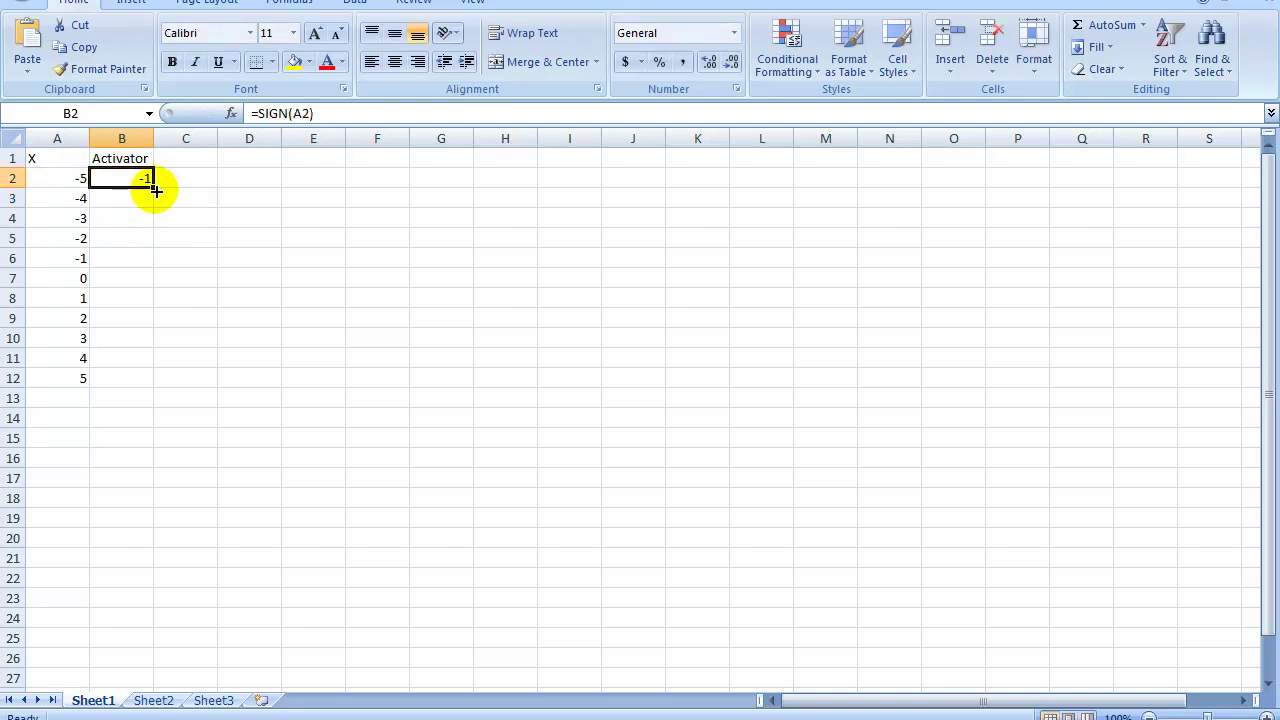
{"action": "left_click_drag", "start_coordinate": [156, 188], "coordinate": [153, 388]}
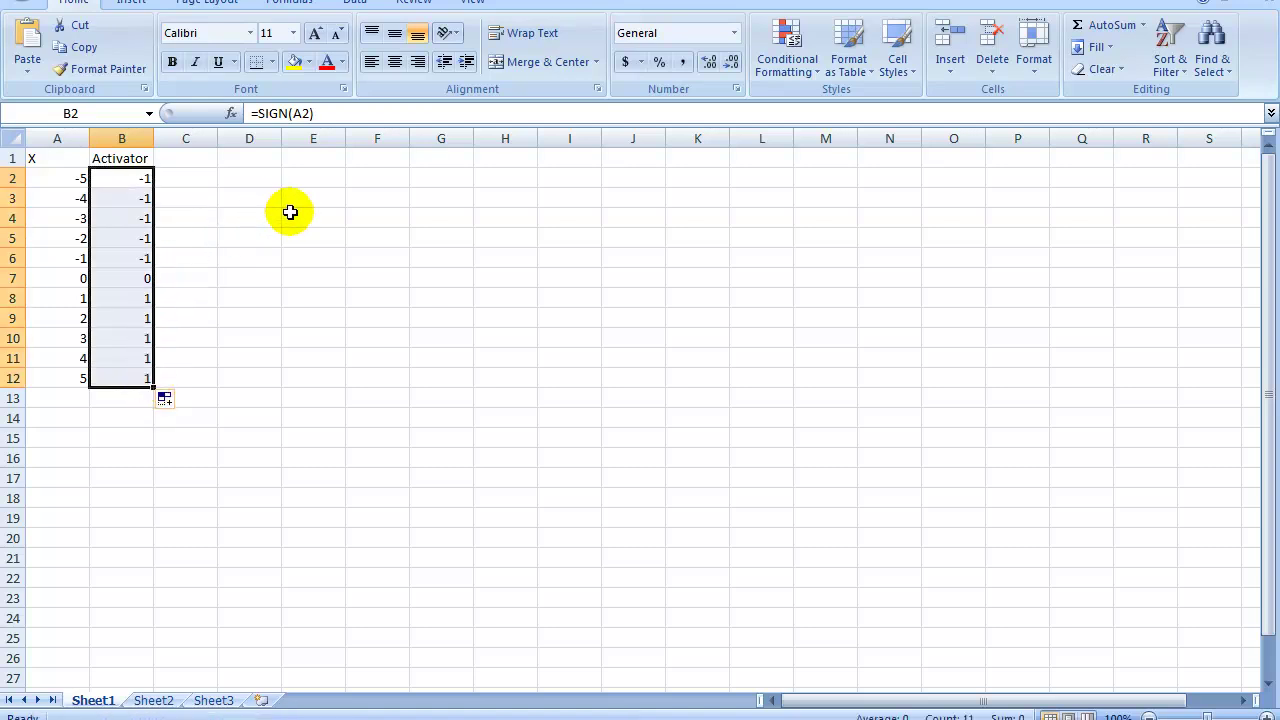
Insert a Scatter with Smooth Lines and Markers chart from the X and Activator data in A1:B12
{"action": "left_click_drag", "start_coordinate": [54, 155], "coordinate": [114, 372]}
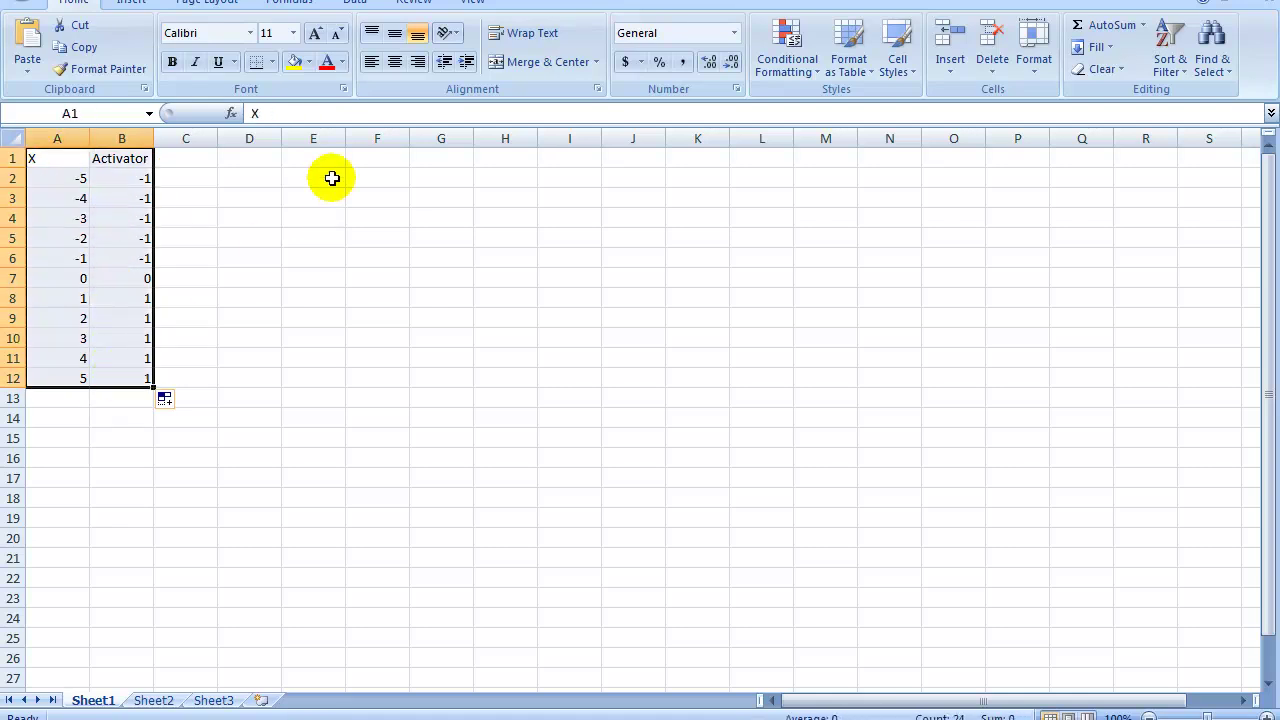
{"action": "left_click", "coordinate": [357, 3]}
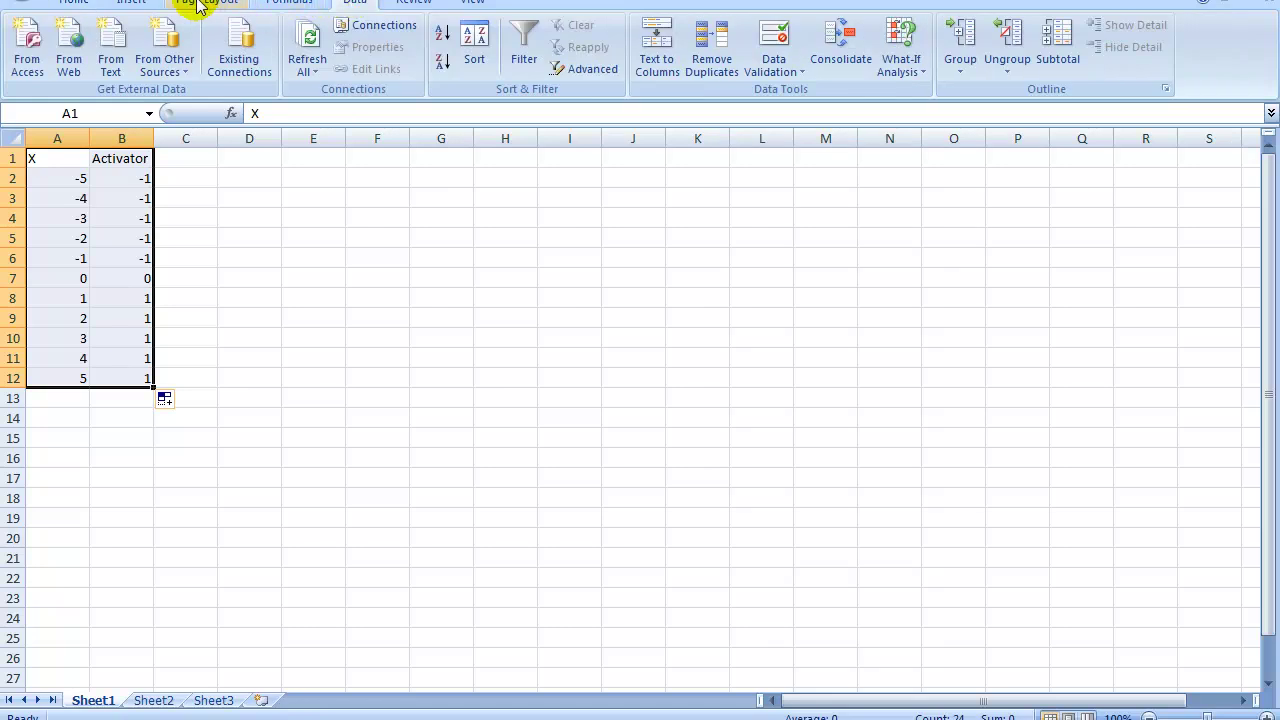
{"action": "left_click", "coordinate": [131, 4]}
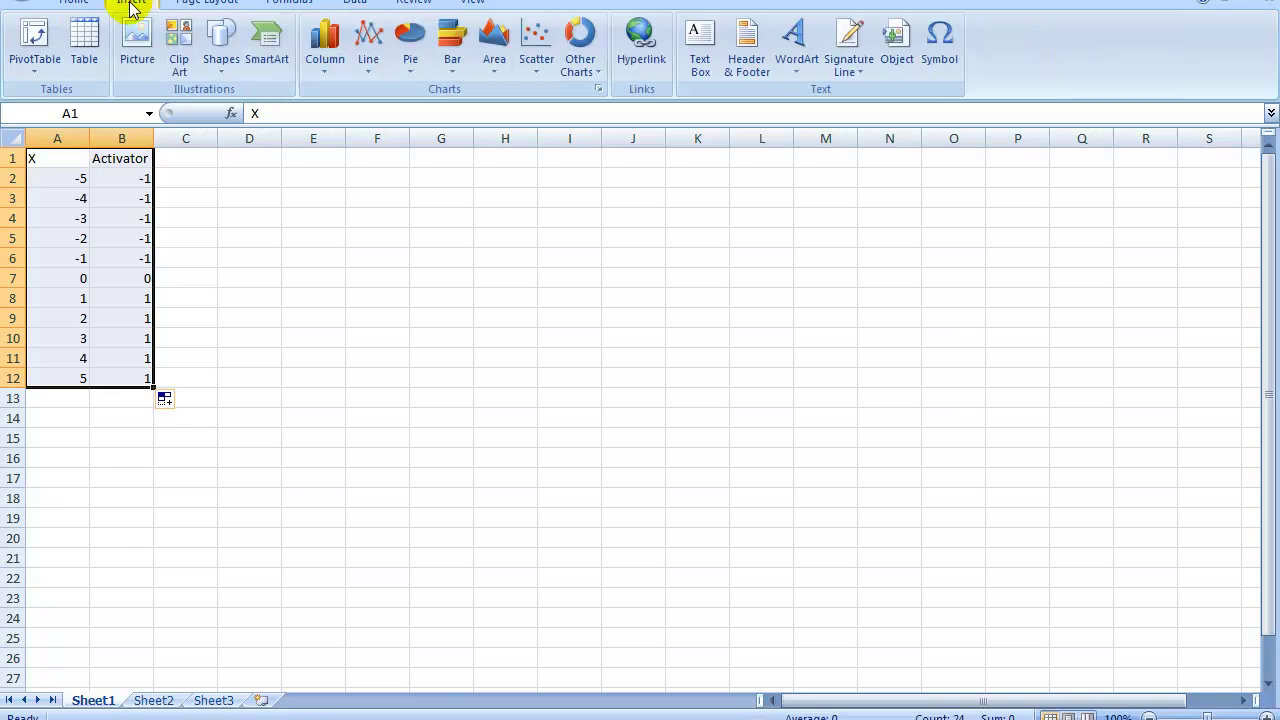
{"action": "left_click", "coordinate": [549, 48]}
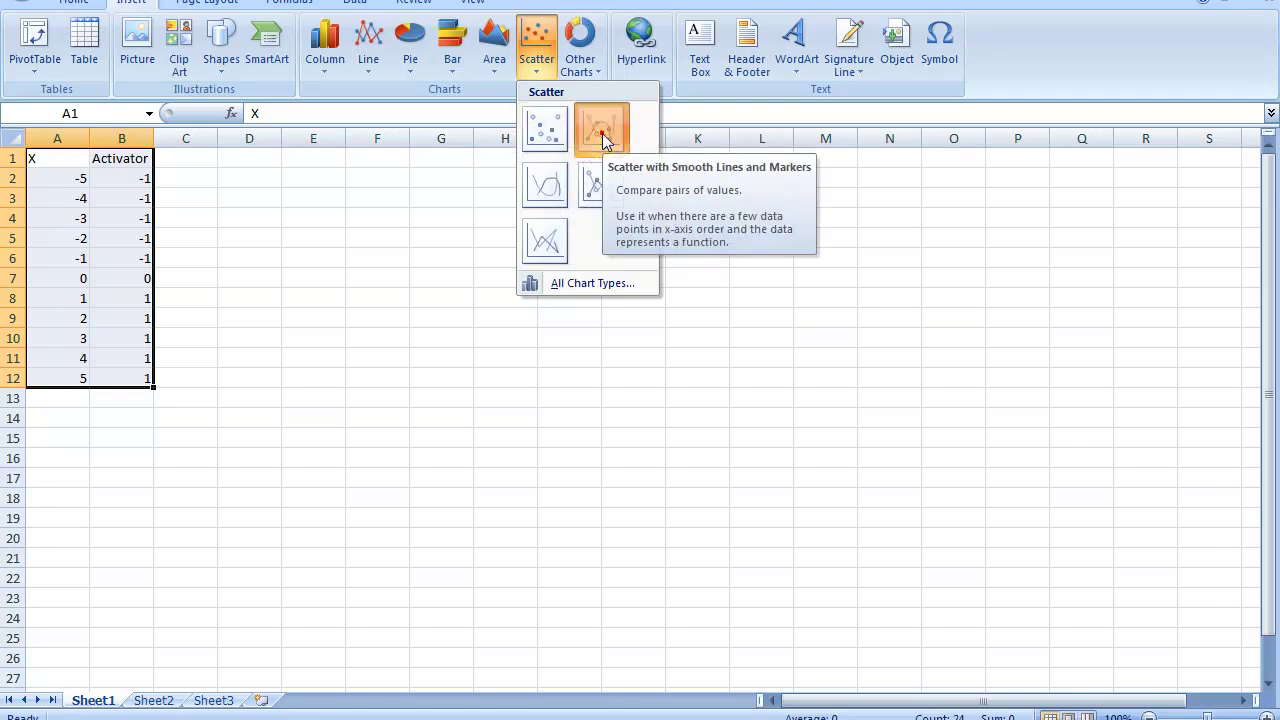
{"action": "left_click", "coordinate": [601, 131]}
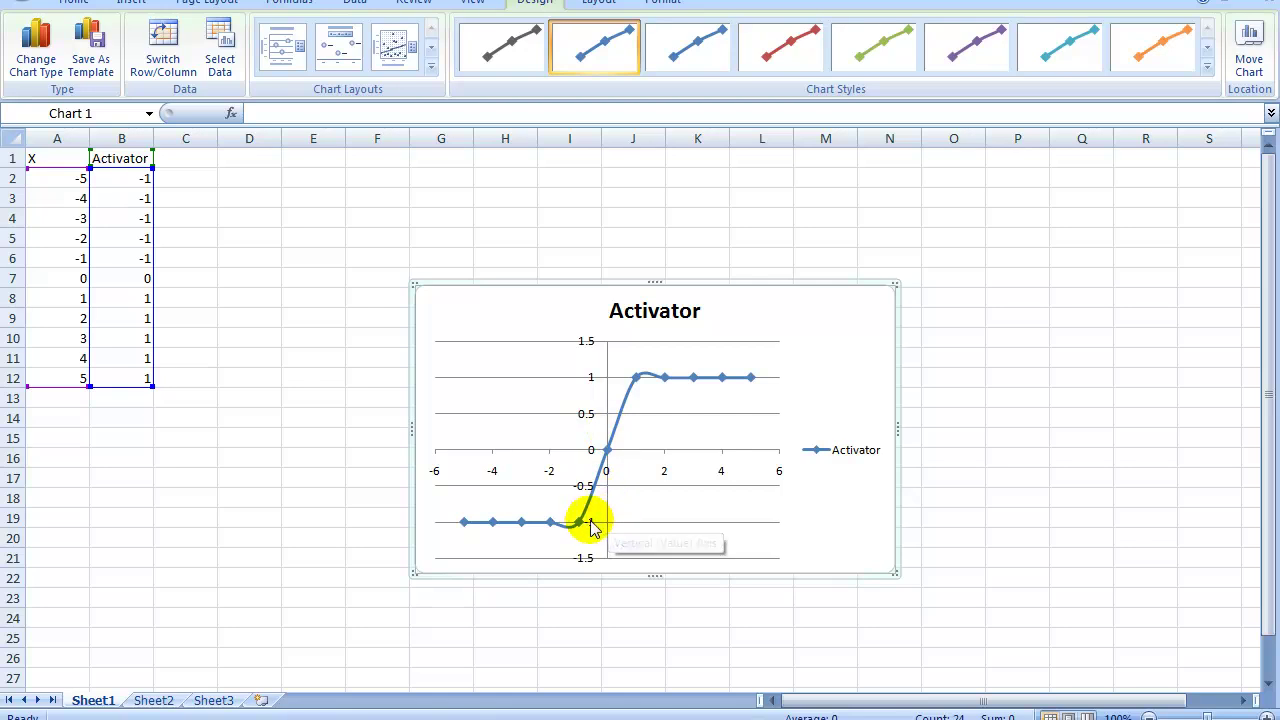
{"action": "mouse_move", "coordinate": [474, 527]}
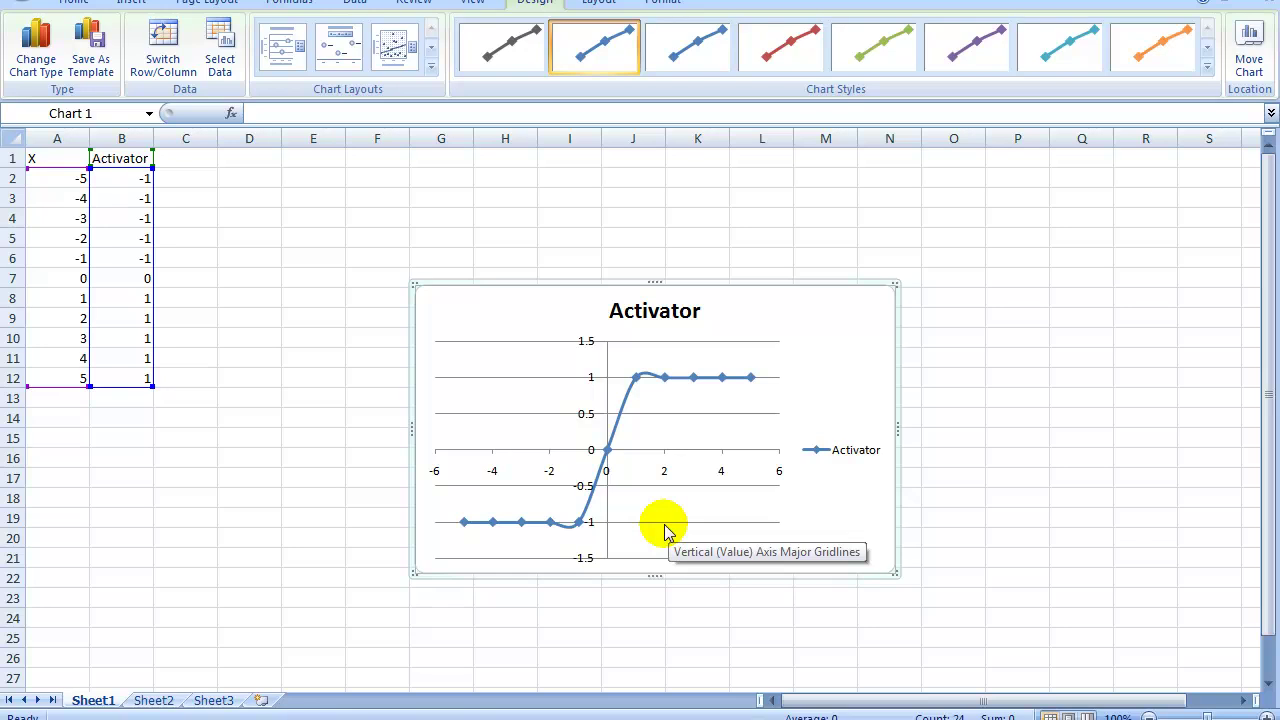
{"action": "mouse_move", "coordinate": [620, 462]}
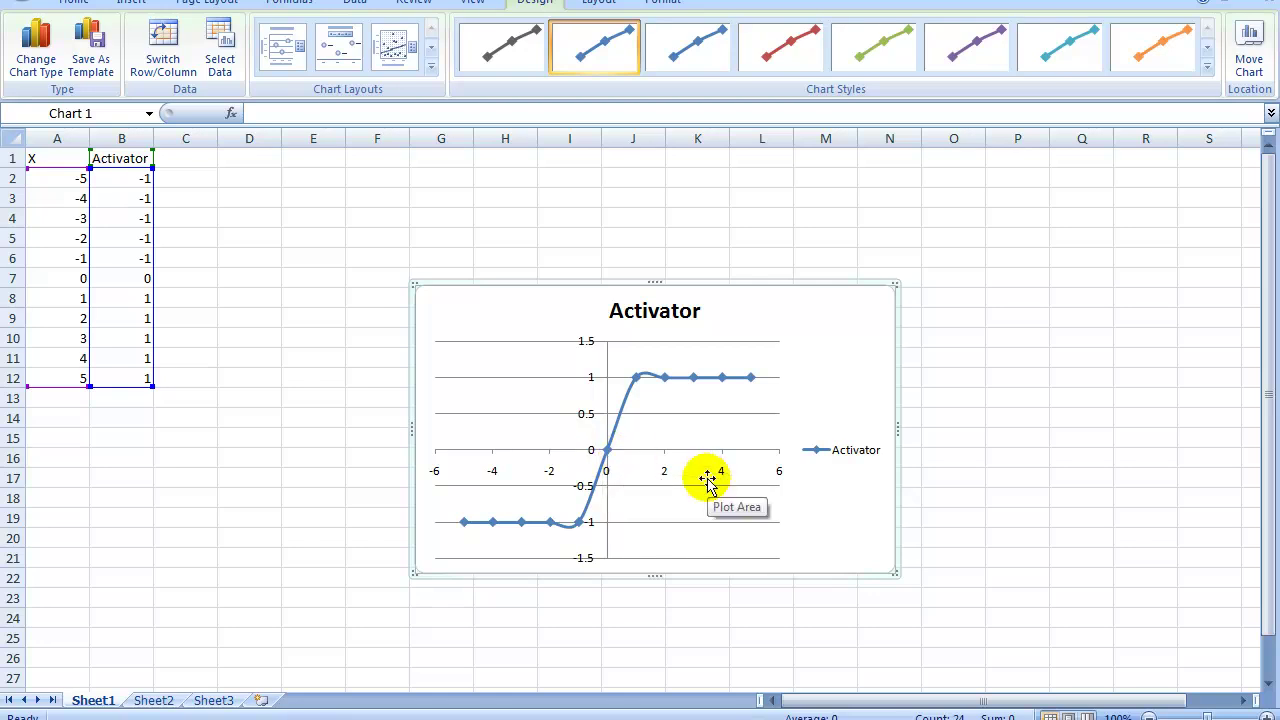
{"action": "left_click", "coordinate": [198, 158]}
{"action": "type", "text": "b"}
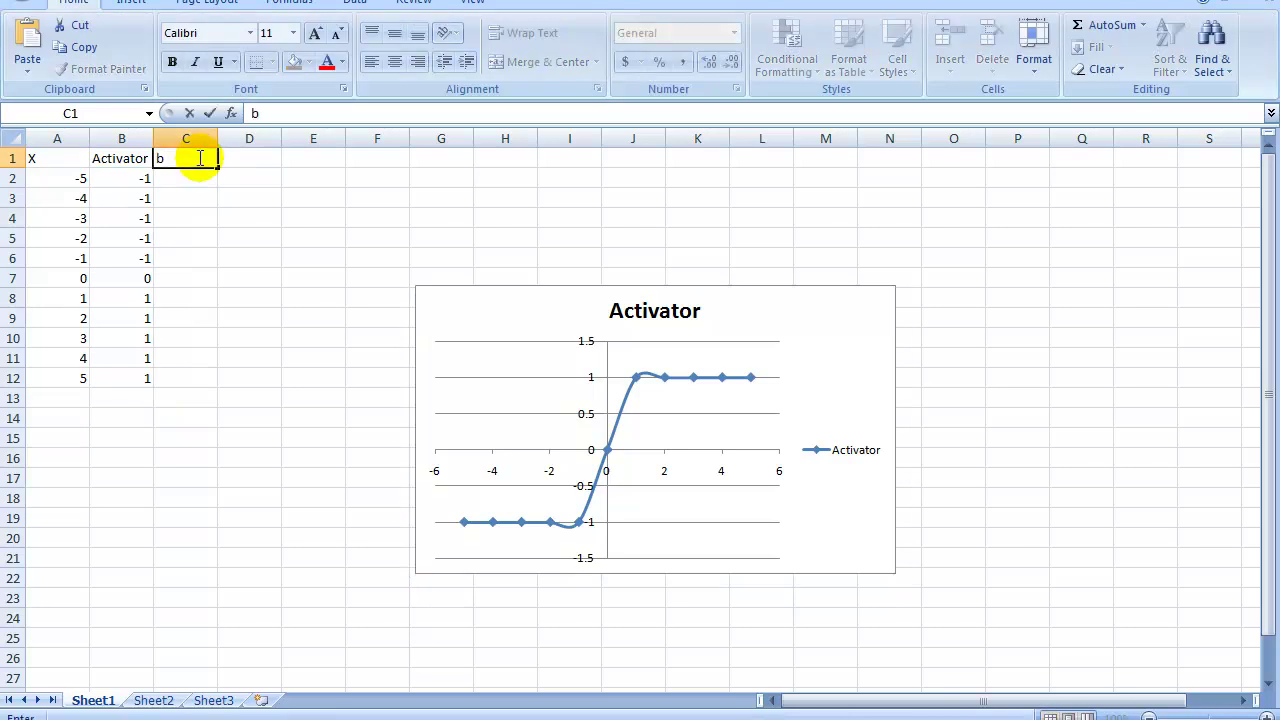
{"action": "key", "text": "Return"}
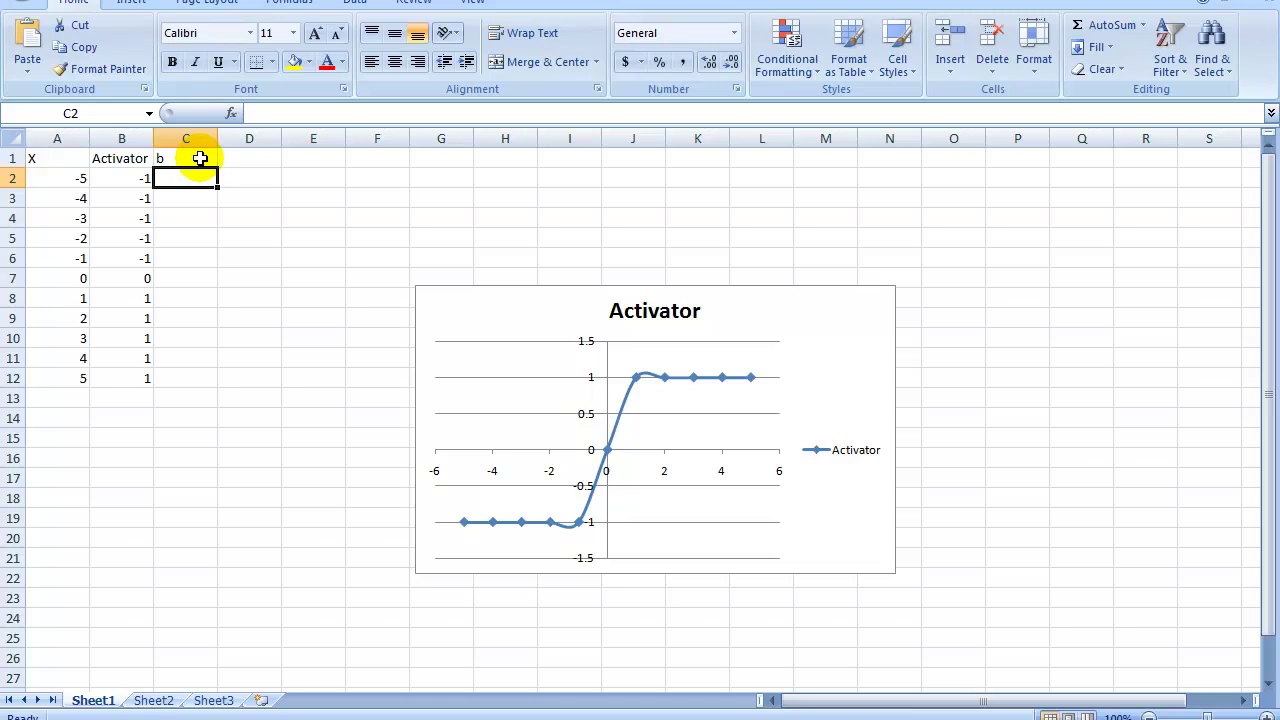
{"action": "left_click", "coordinate": [200, 158]}
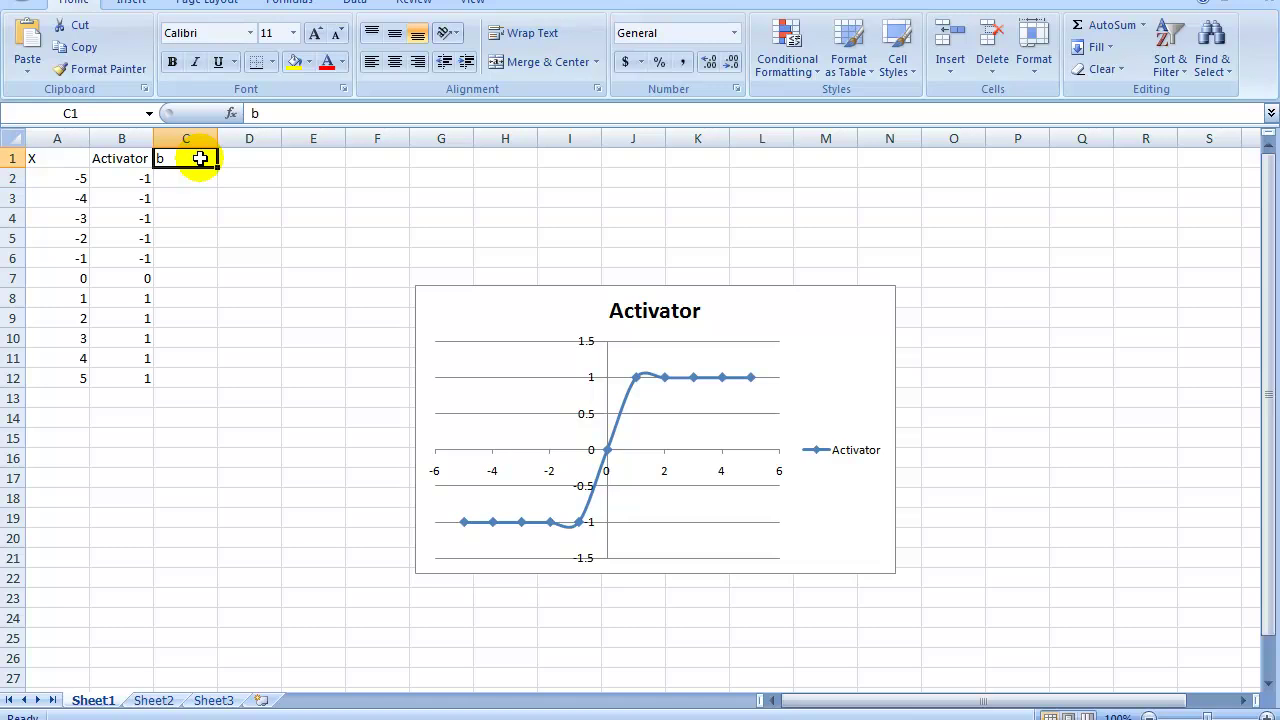
{"action": "key", "text": "Delete"}
{"action": "key", "text": "Tab"}
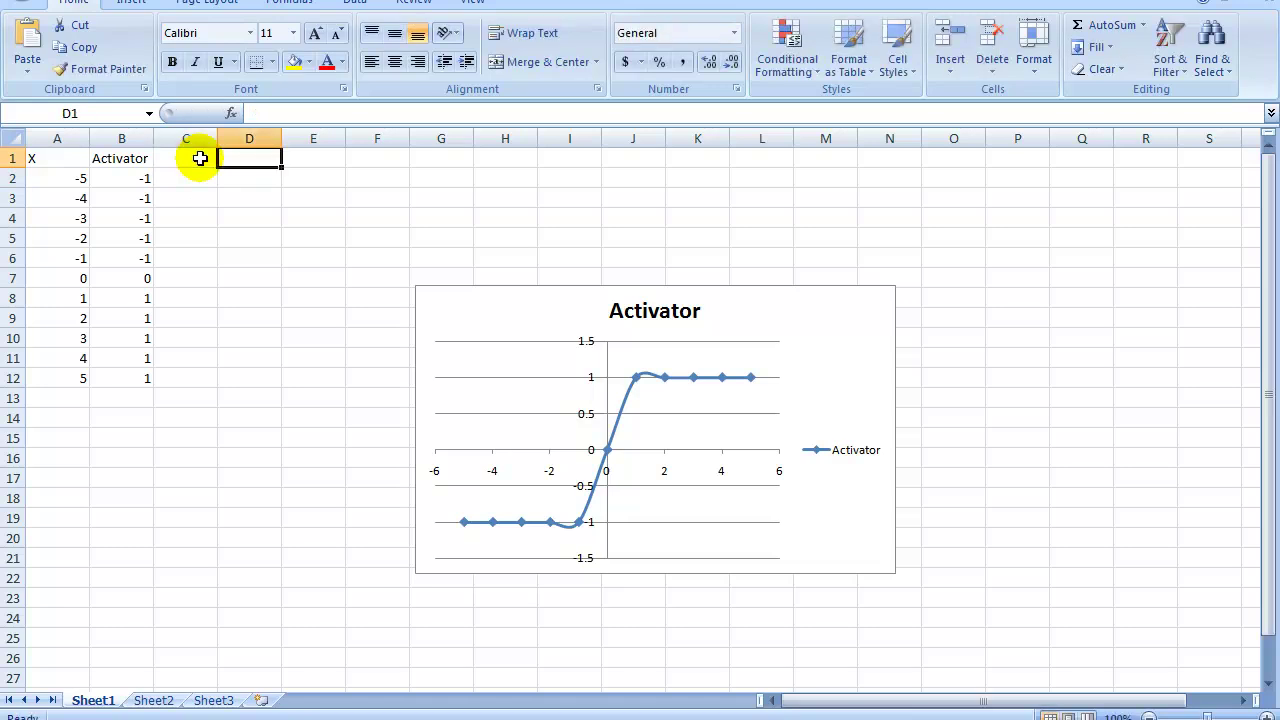
{"action": "type", "text": "b"}
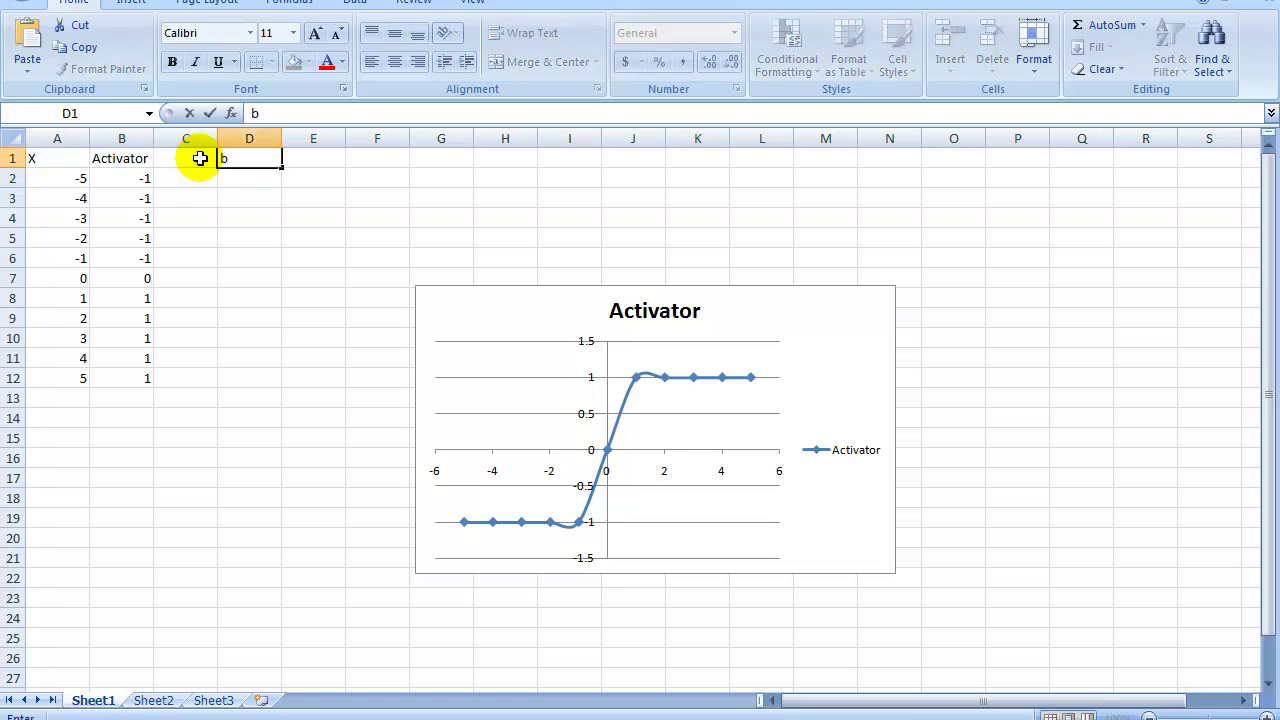
{"action": "key", "text": "Return"}
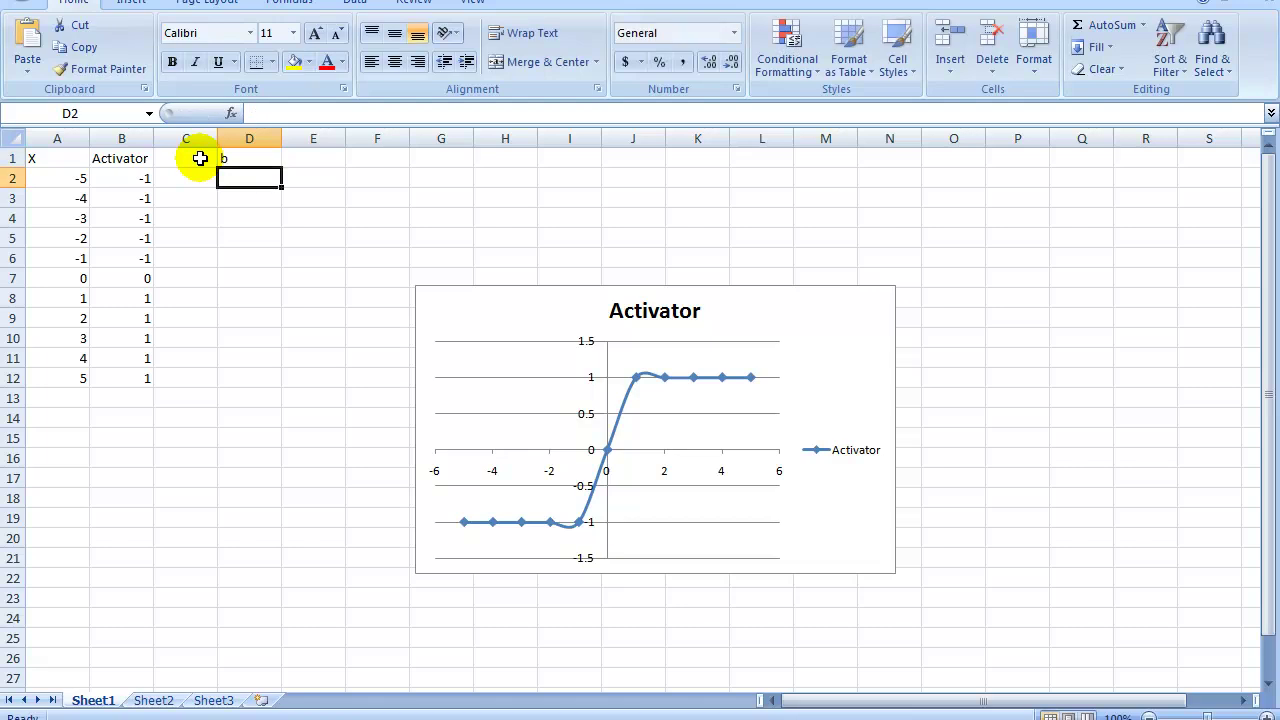
{"action": "key", "text": "Up"}
{"action": "key", "text": "BackSpace"}
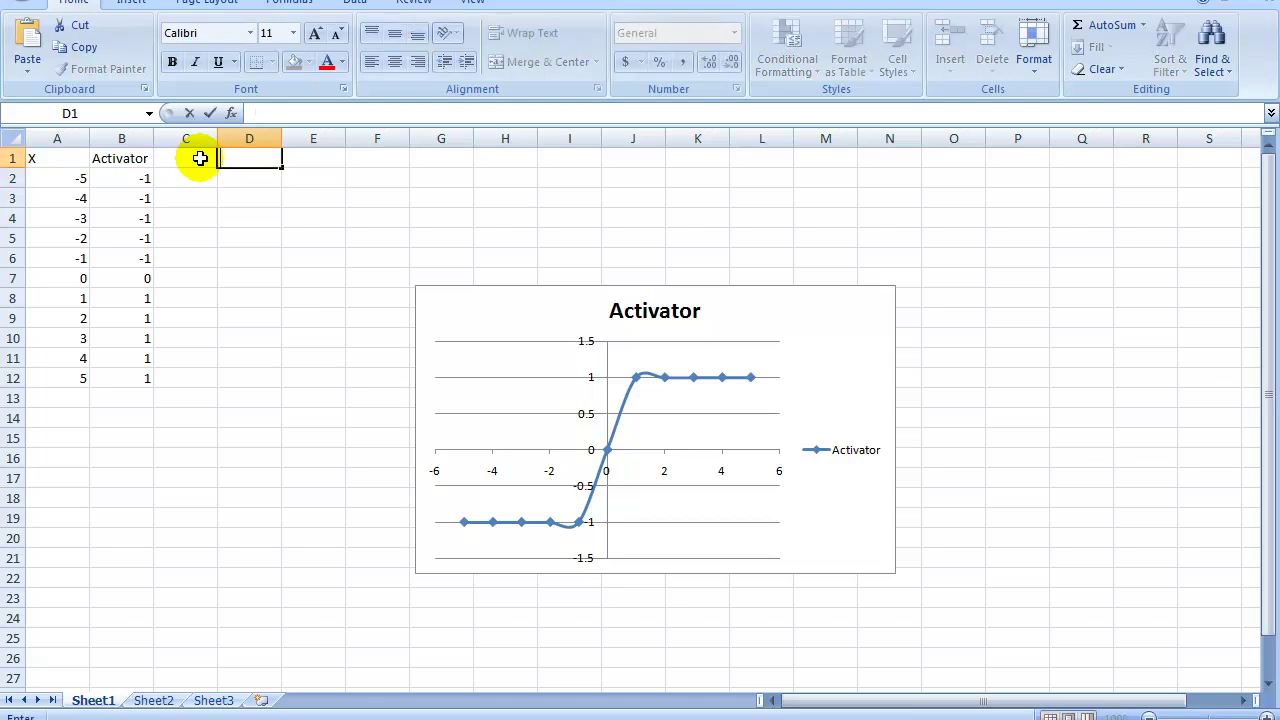
Enter the label b in cell C1 and its value 1 in cell D1
{"action": "left_click", "coordinate": [200, 158]}
{"action": "type", "text": "b"}
{"action": "key", "text": "Return"}
{"action": "key", "text": "Right"}
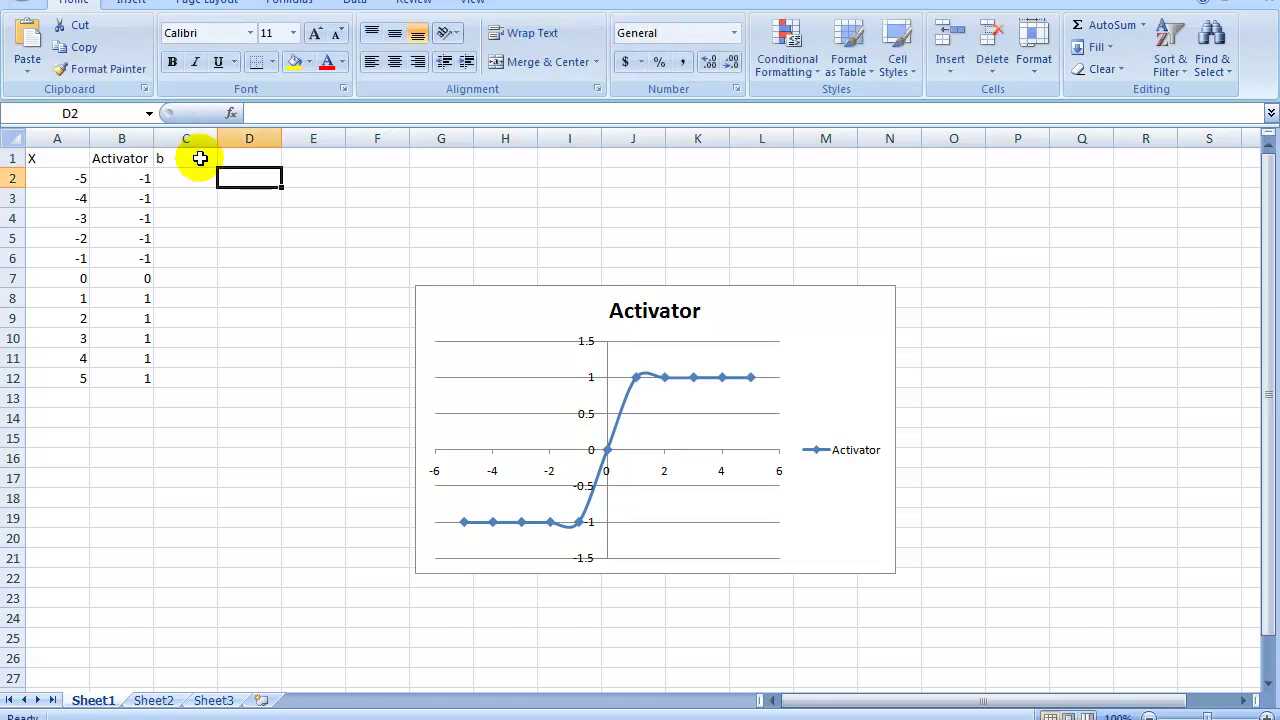
{"action": "key", "text": "Left"}
{"action": "key", "text": "Up"}
{"action": "key", "text": "Right"}
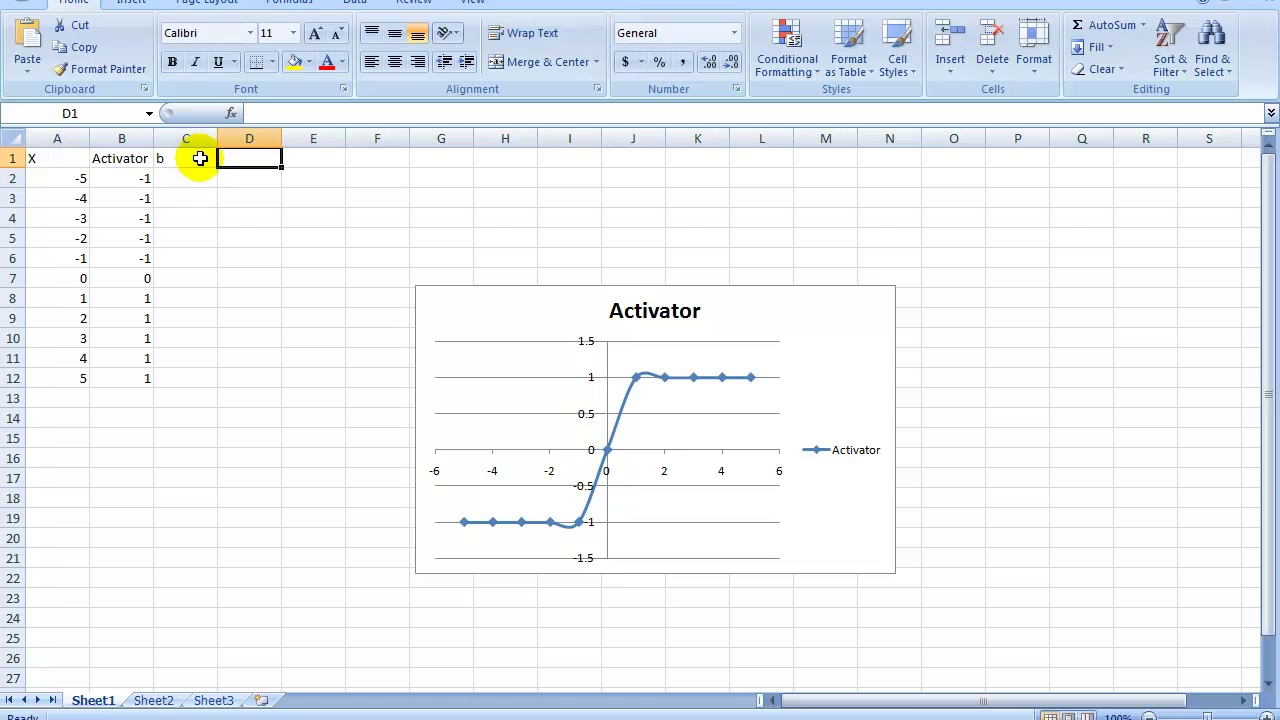
{"action": "type", "text": "1"}
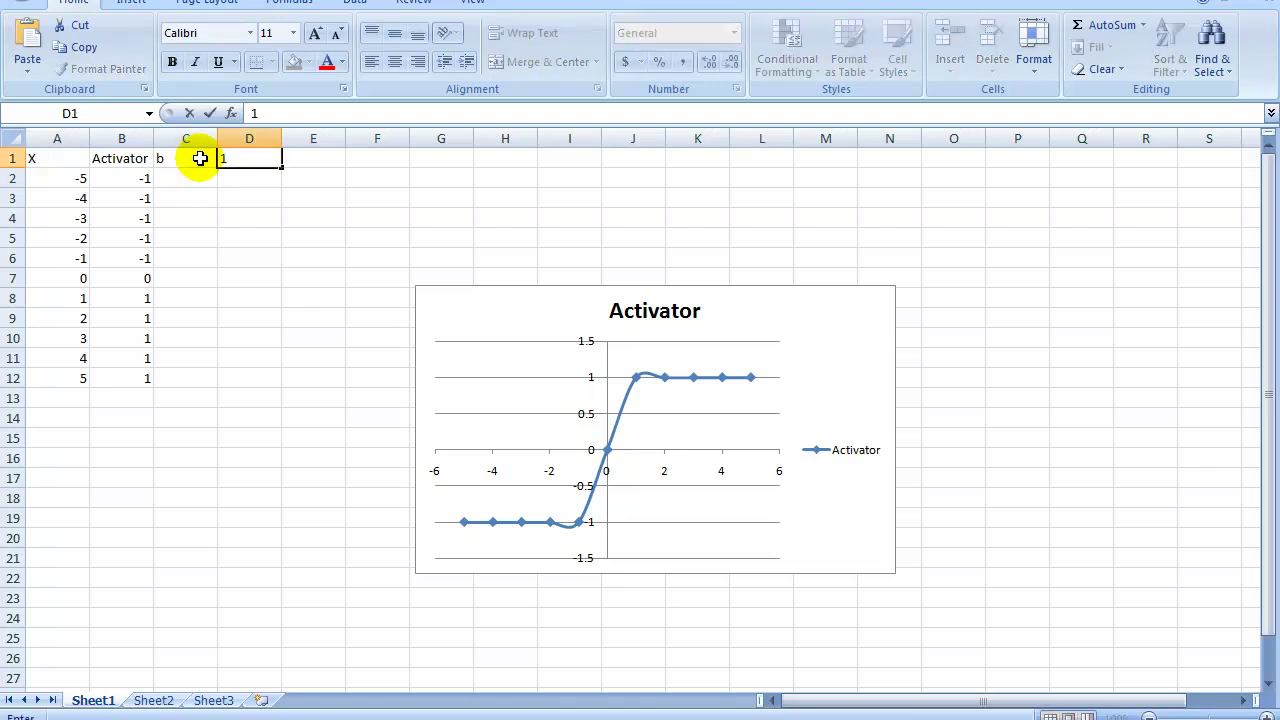
{"action": "key", "text": "Return"}
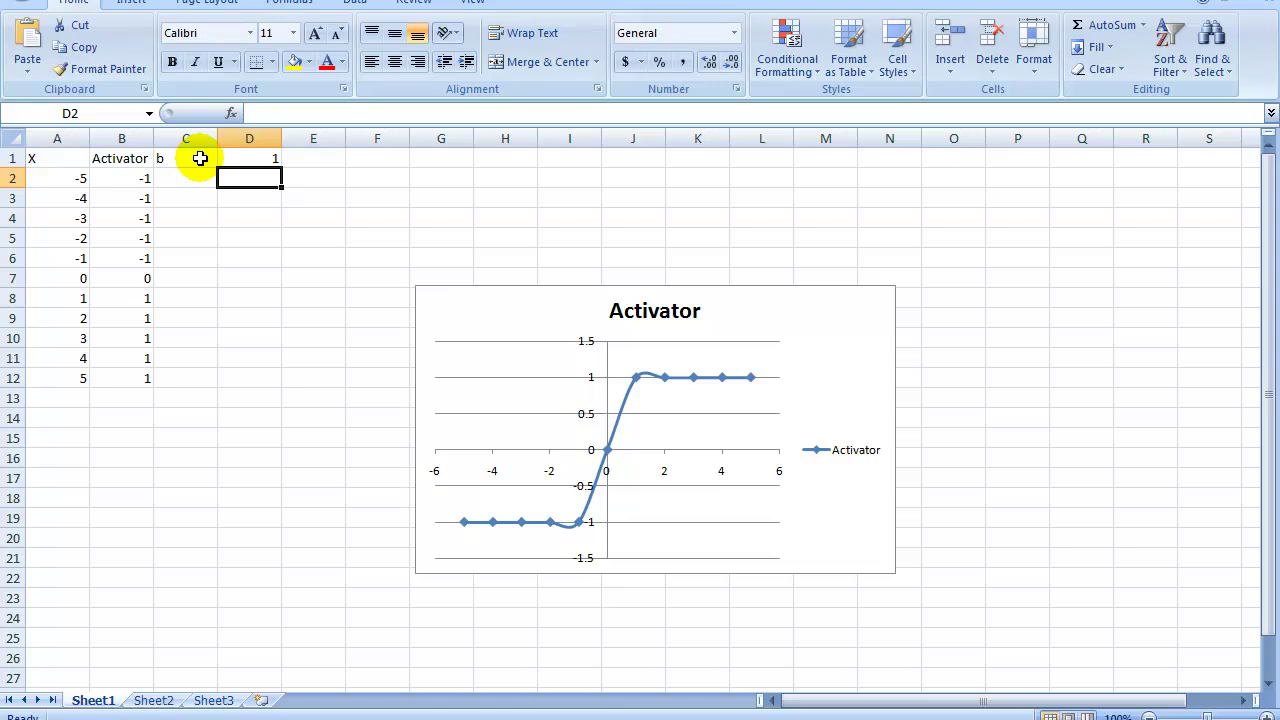
Change the Activator formula in cell B2 to =SIGN(A2+C1)
{"action": "left_click", "coordinate": [127, 180]}
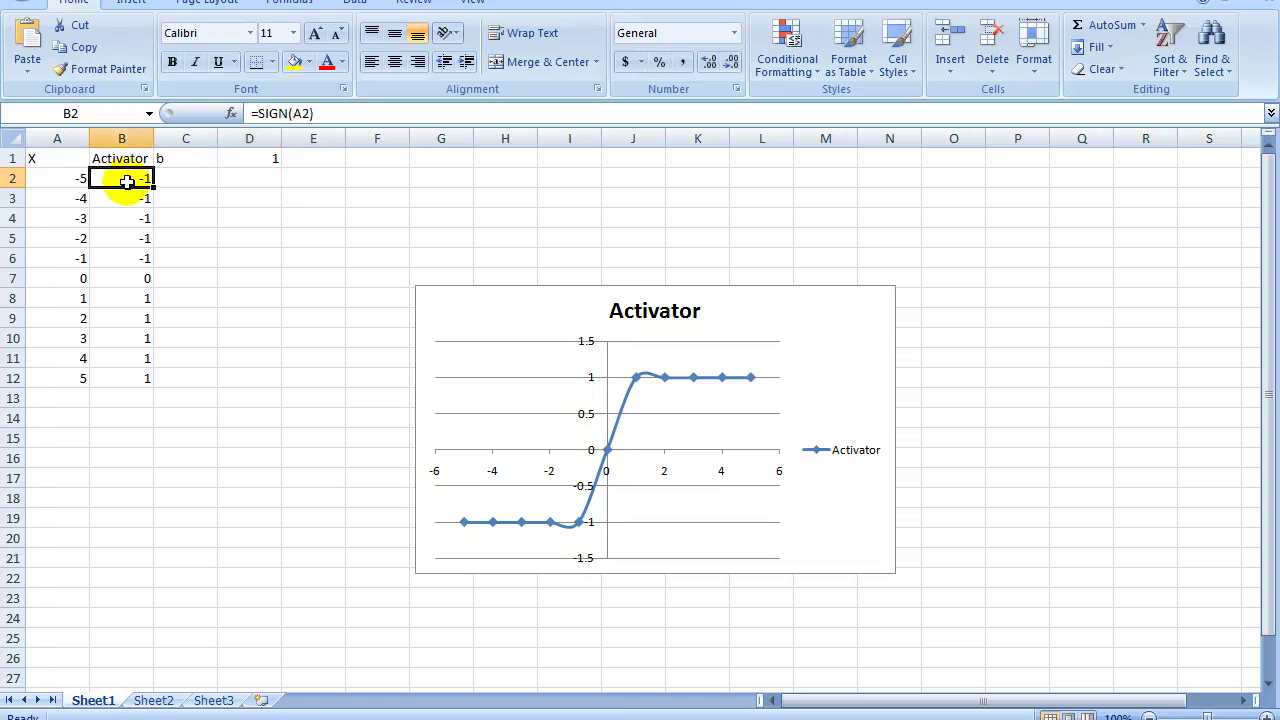
{"action": "double_click", "coordinate": [127, 180]}
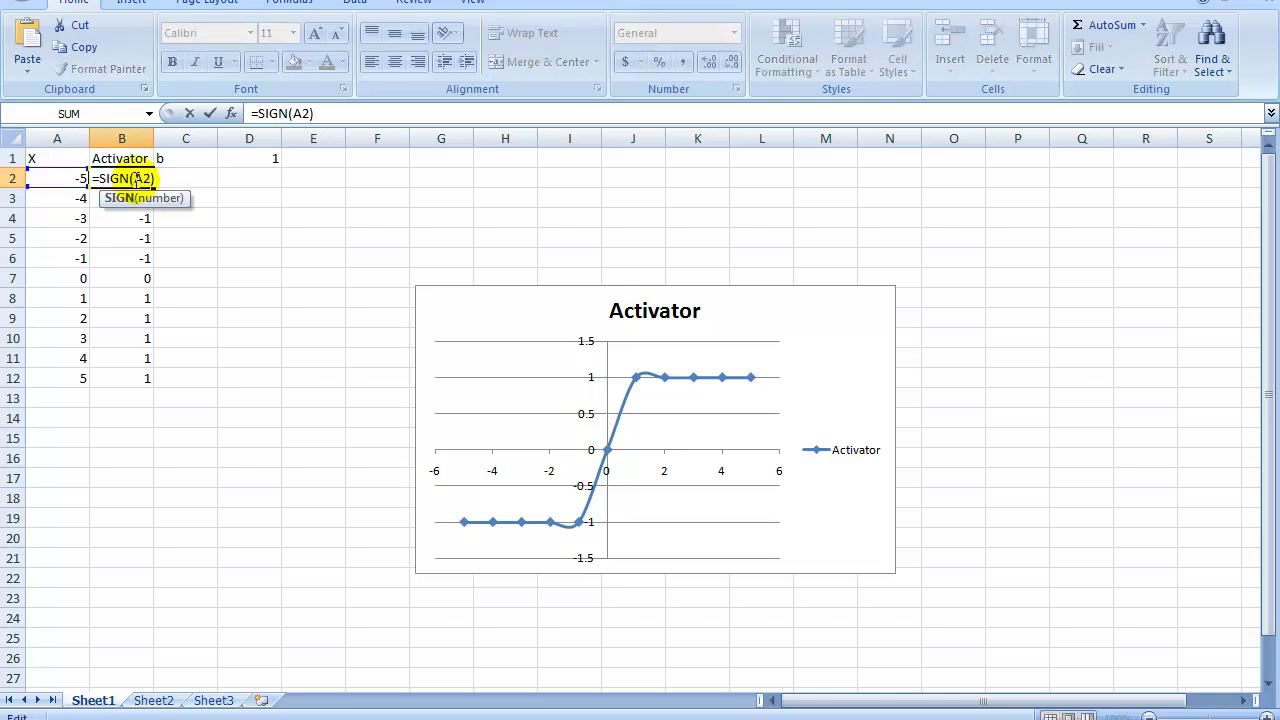
{"action": "left_click", "coordinate": [146, 178]}
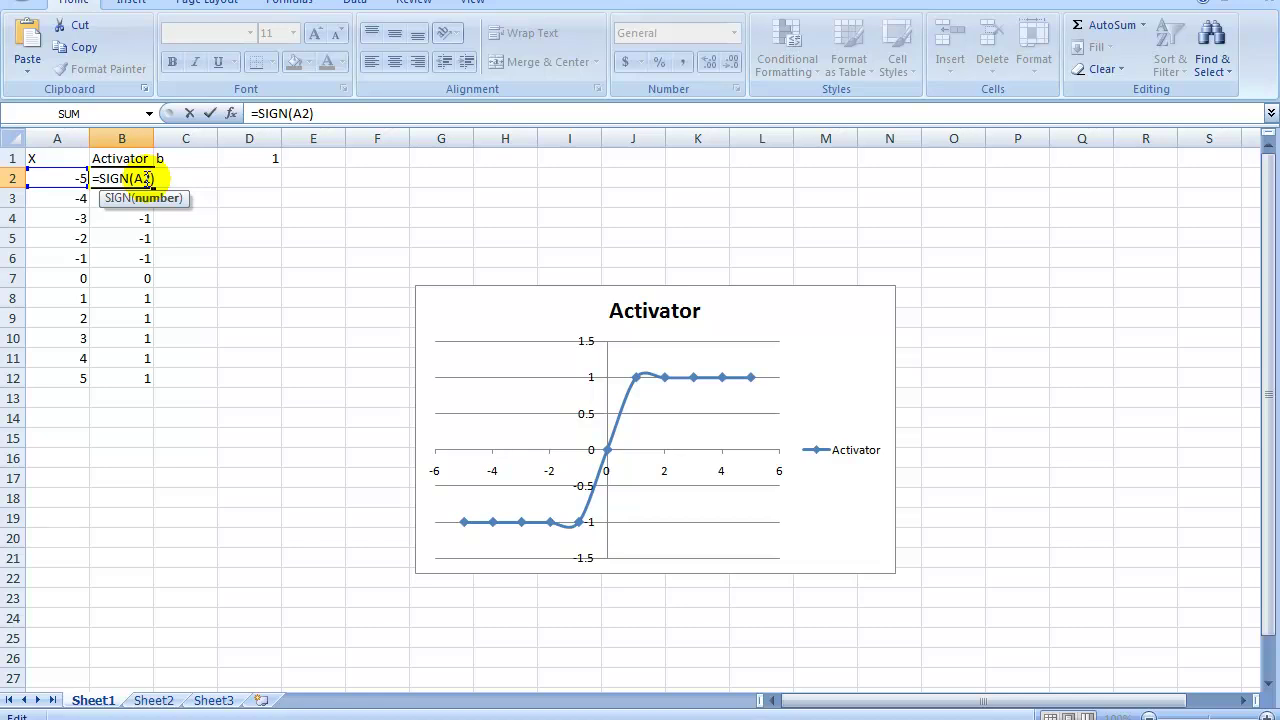
{"action": "type", "text": "+b"}
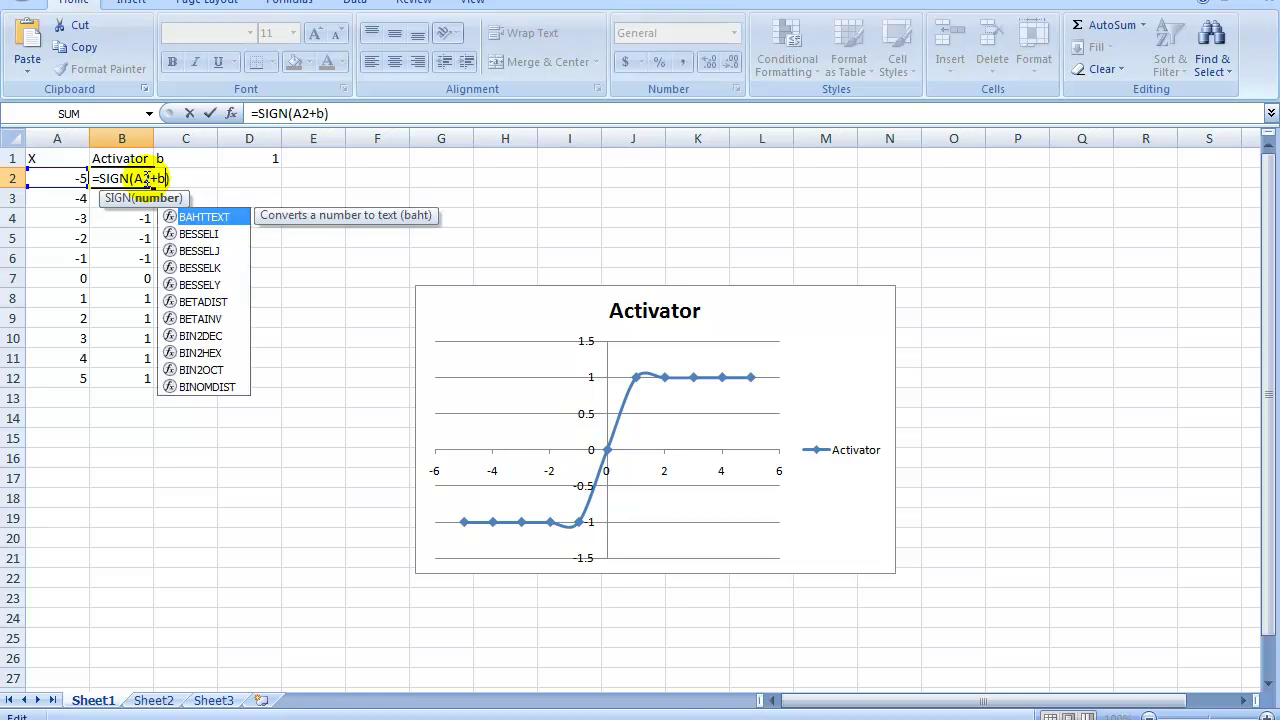
{"action": "key", "text": "BackSpace"}
{"action": "left_click", "coordinate": [186, 159]}
{"action": "key", "text": "Return"}
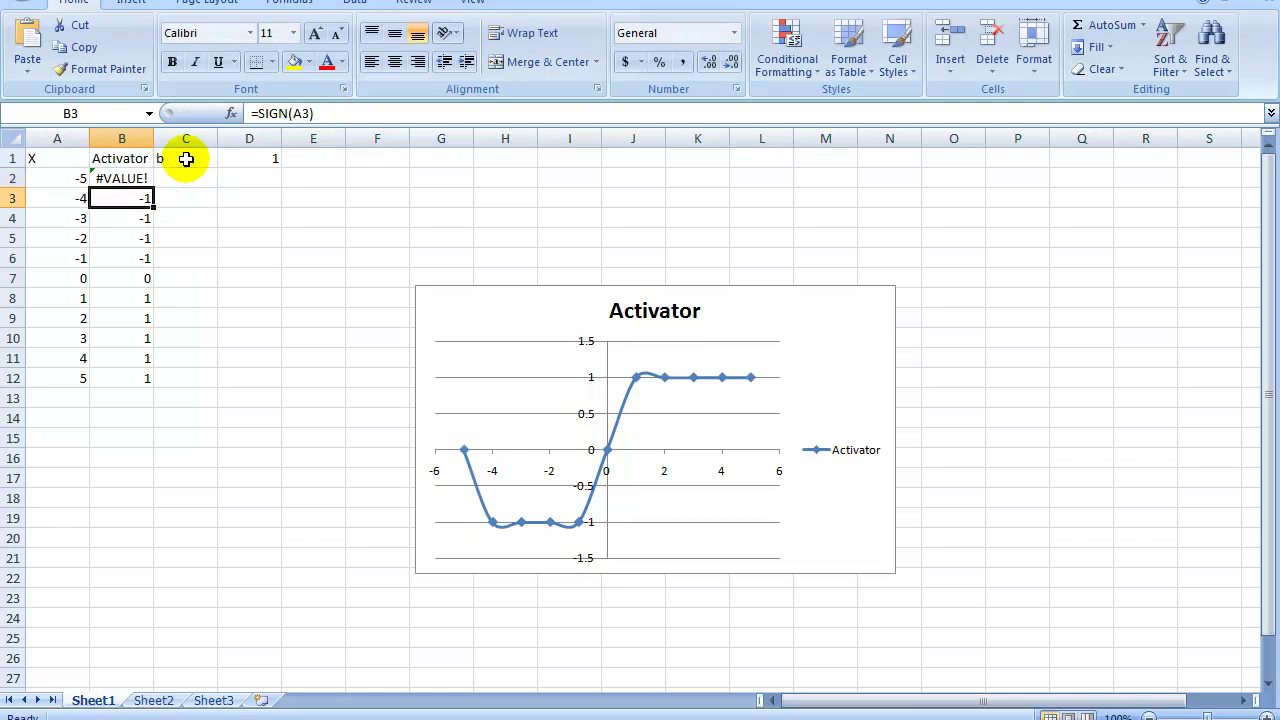
Correct the formula in cell B2 to =SIGN(A2+D1) and fill it down through B12
{"action": "double_click", "coordinate": [130, 180]}
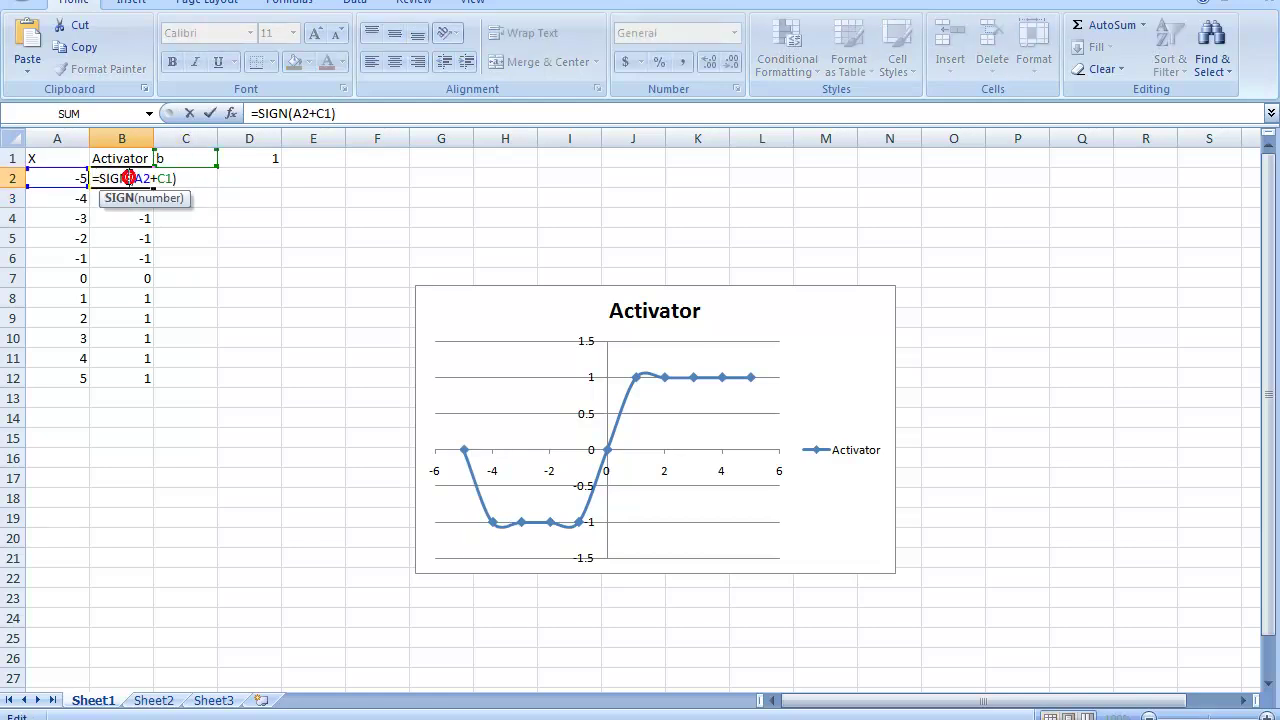
{"action": "left_click", "coordinate": [168, 178]}
{"action": "key", "text": "BackSpace"}
{"action": "key", "text": "BackSpace"}
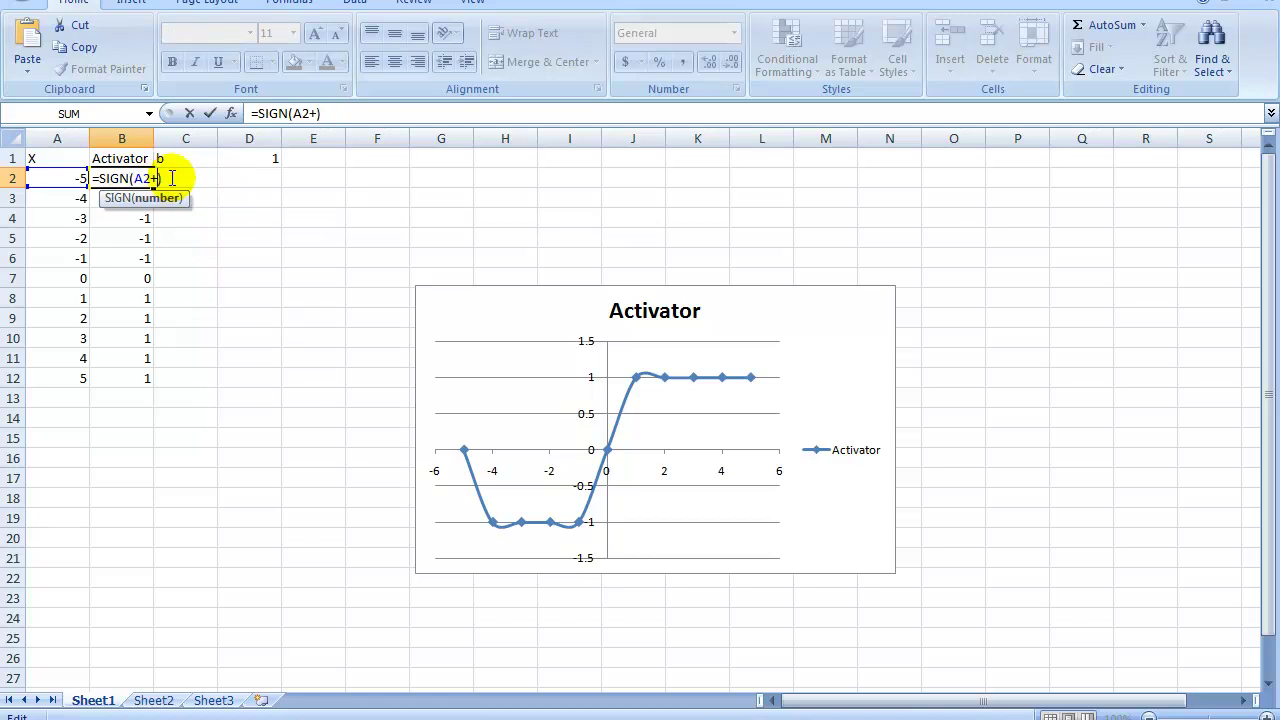
{"action": "left_click", "coordinate": [251, 158]}
{"action": "key", "text": "Return"}
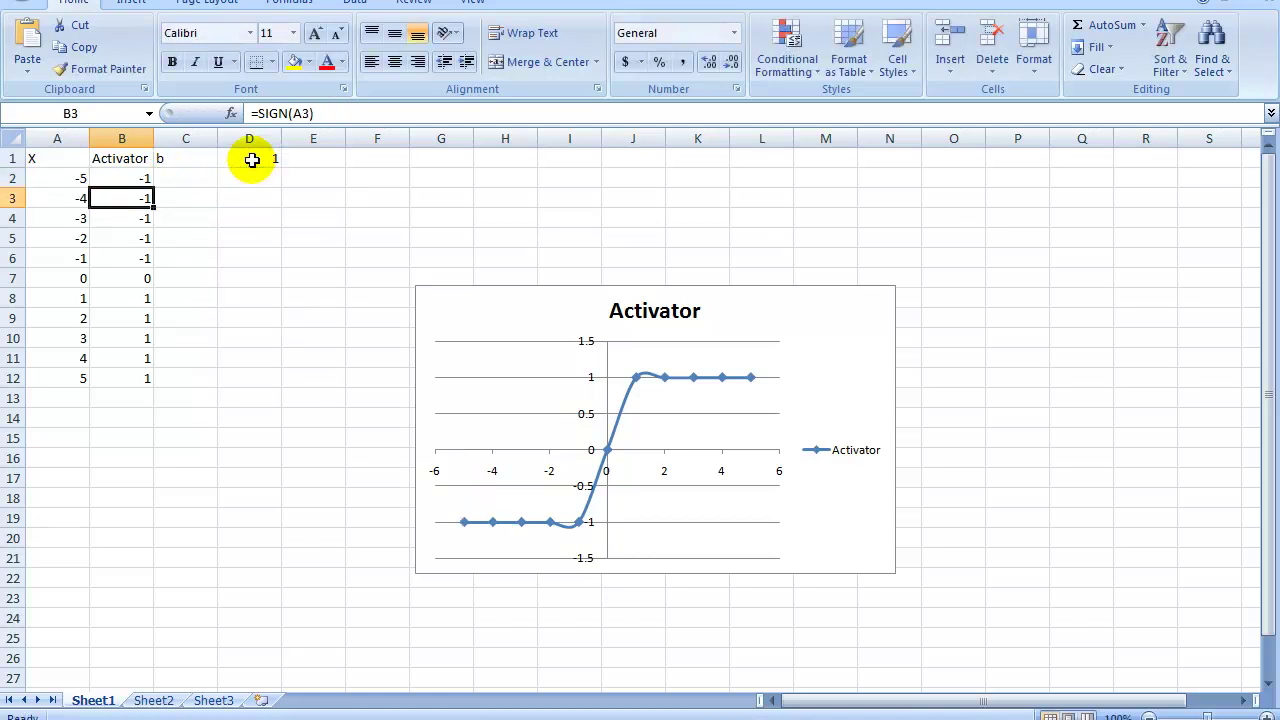
{"action": "left_click", "coordinate": [144, 180]}
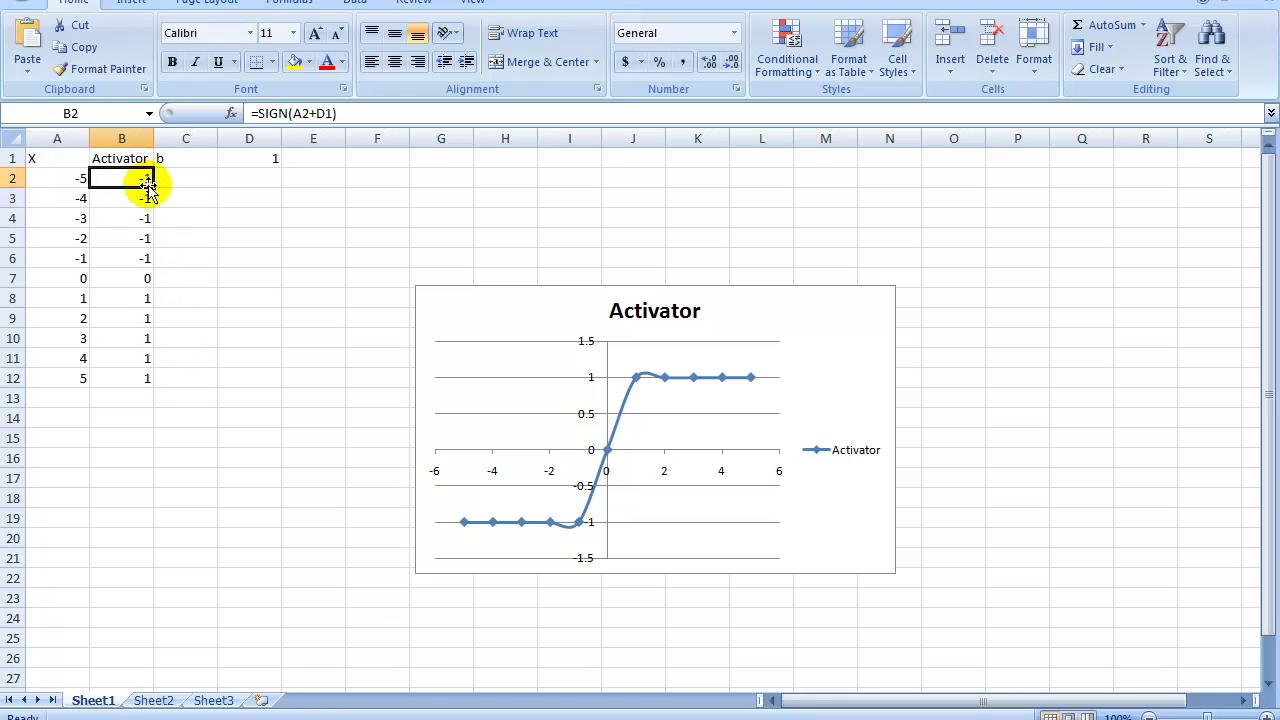
{"action": "left_click_drag", "start_coordinate": [151, 187], "coordinate": [152, 384]}
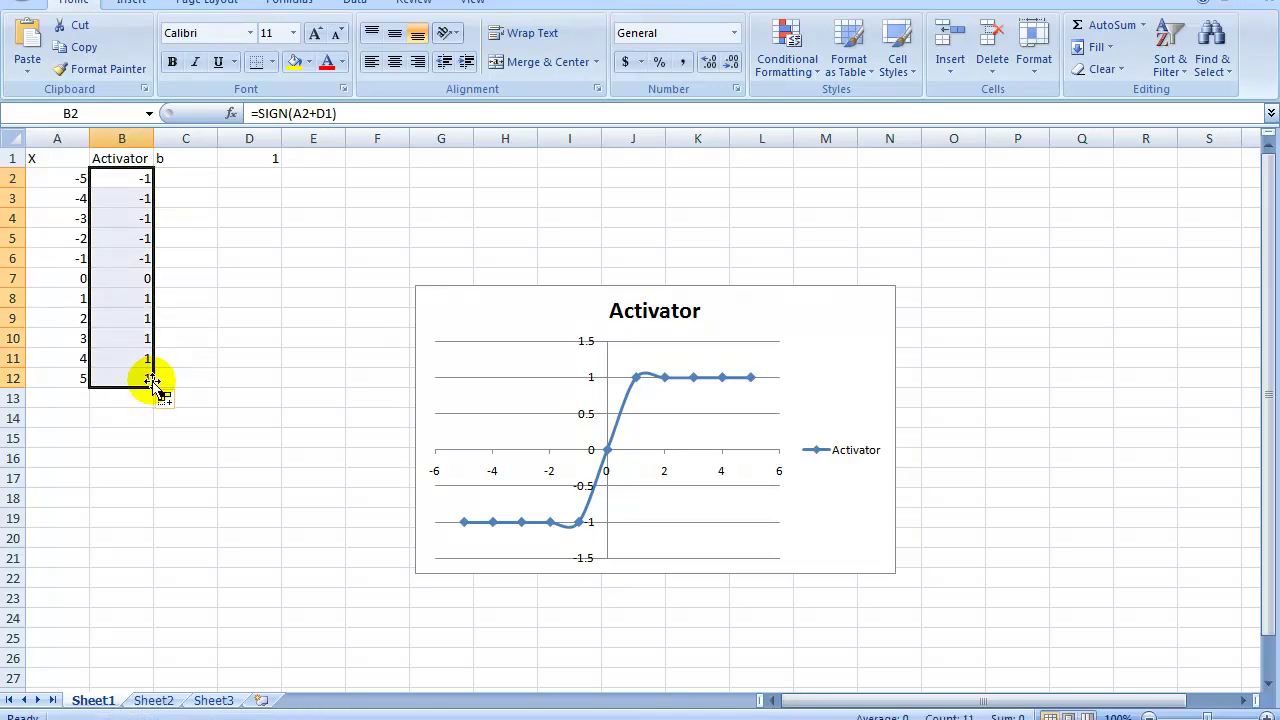
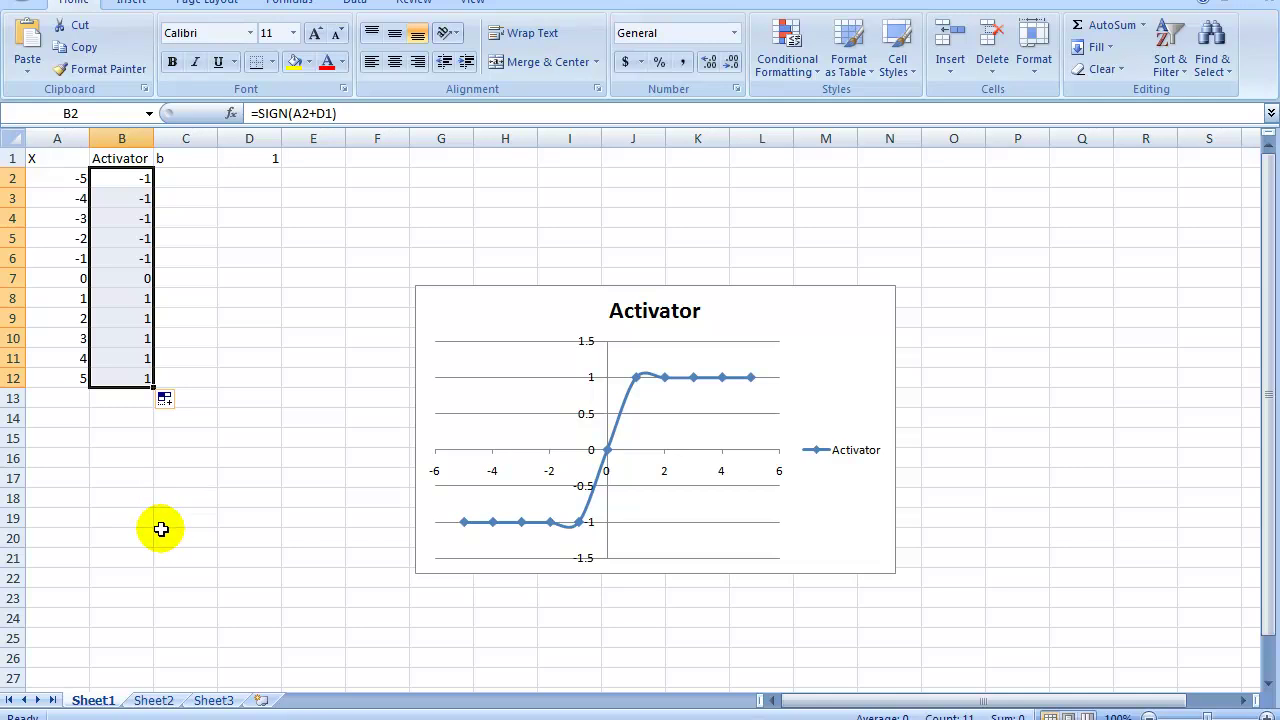
Check how the filled Activator formulas in B2 and B3 refer to the b value in D1
{"action": "left_click", "coordinate": [137, 184]}
{"action": "double_click", "coordinate": [137, 187]}
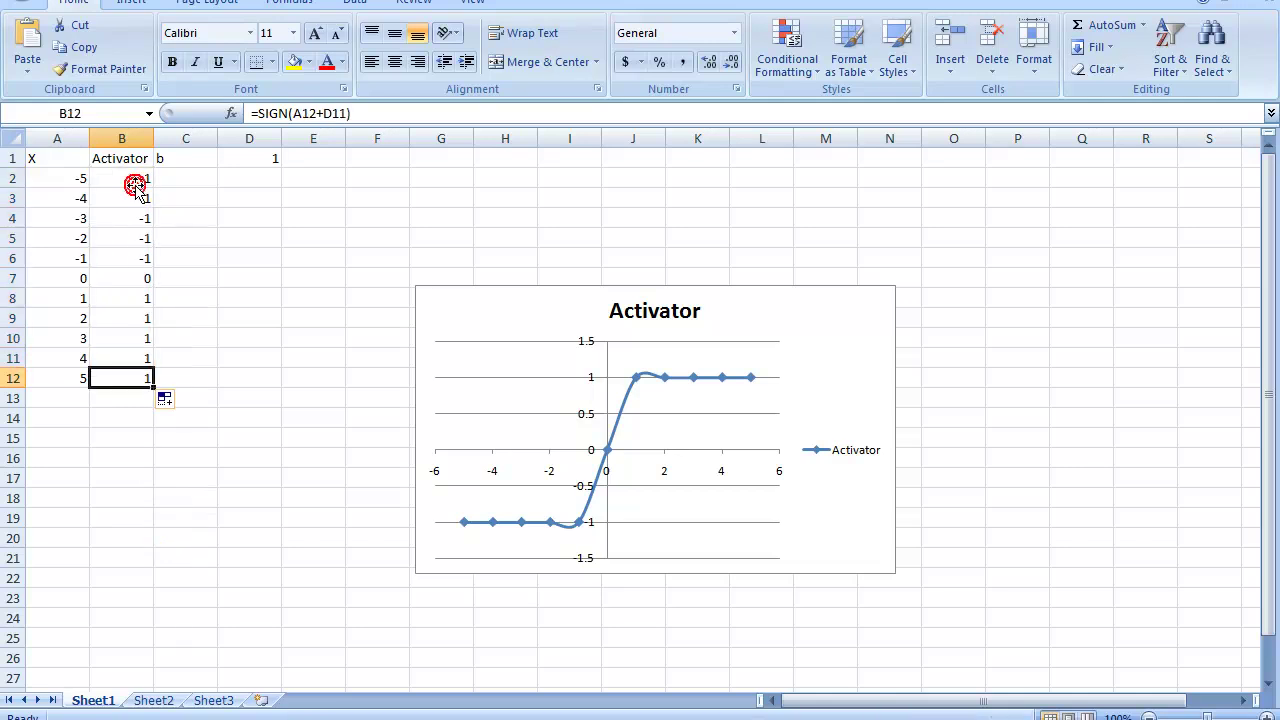
{"action": "left_click", "coordinate": [137, 186]}
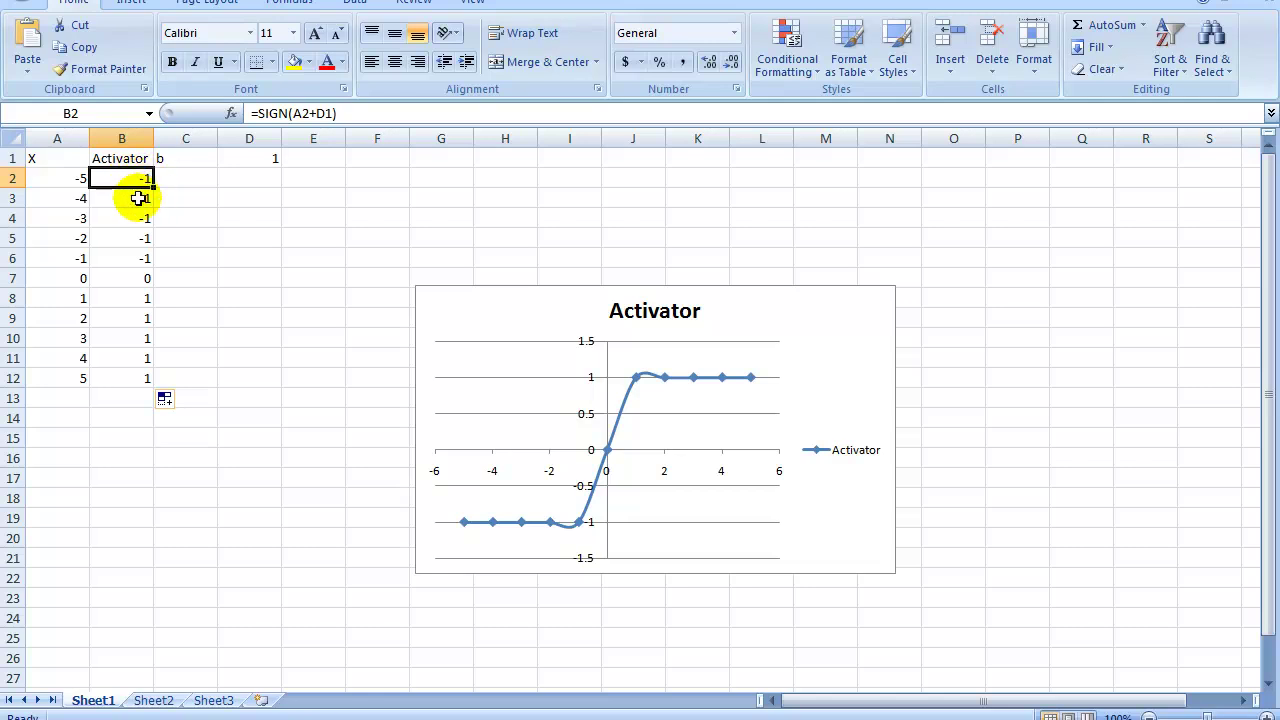
{"action": "left_click", "coordinate": [132, 200]}
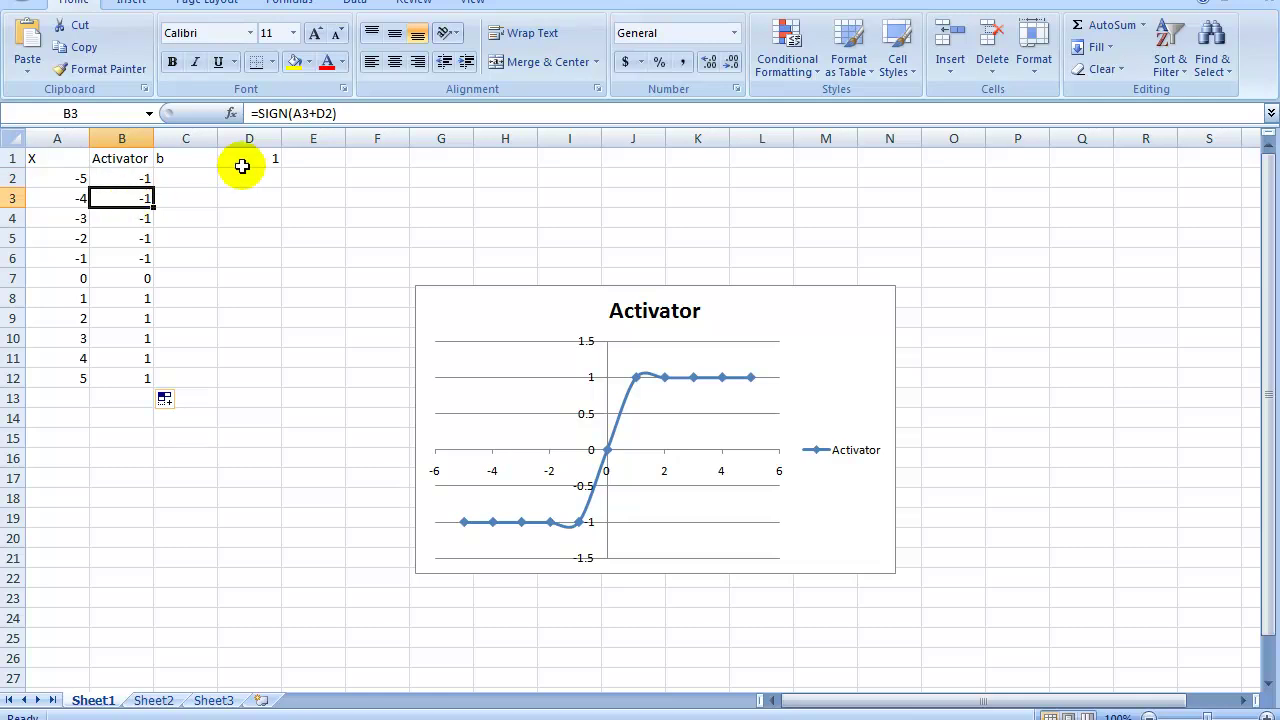
{"action": "left_click", "coordinate": [137, 174]}
{"action": "left_click", "coordinate": [248, 162]}
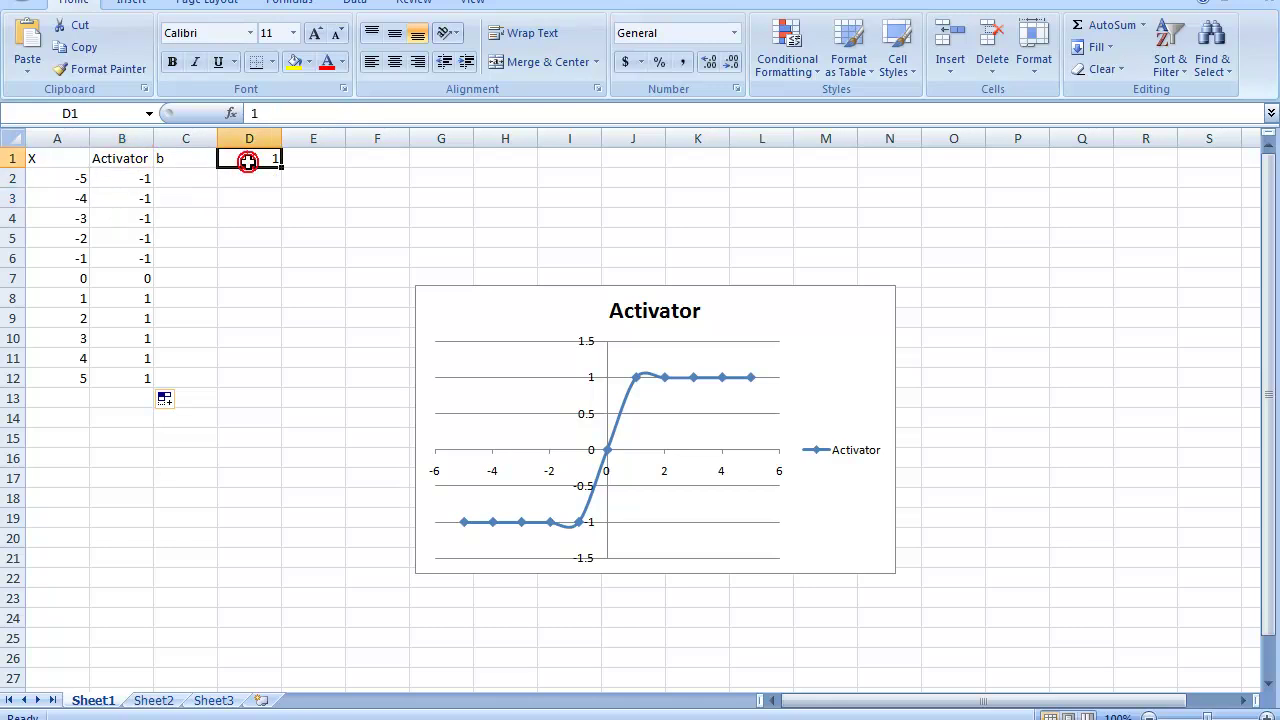
Make the b reference in B2 absolute, giving =SIGN(A2+$D$1), and fill the formula down through B12
{"action": "left_click", "coordinate": [127, 176]}
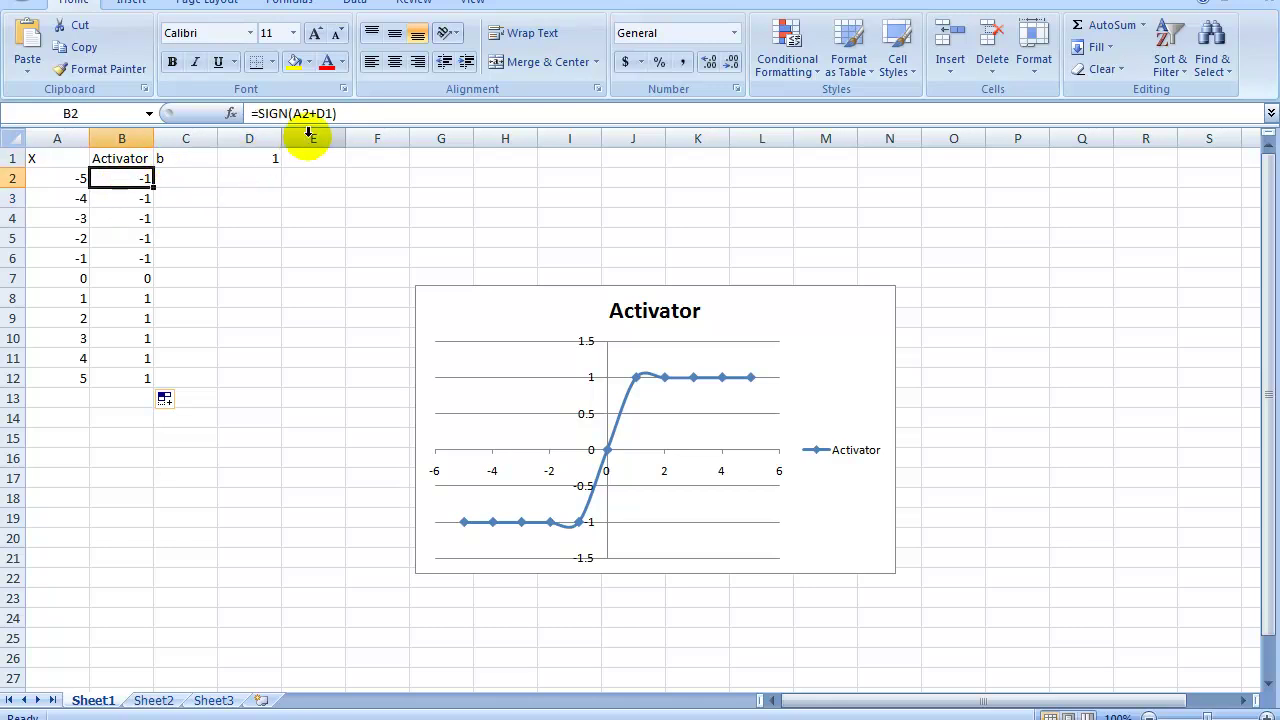
{"action": "left_click", "coordinate": [320, 112]}
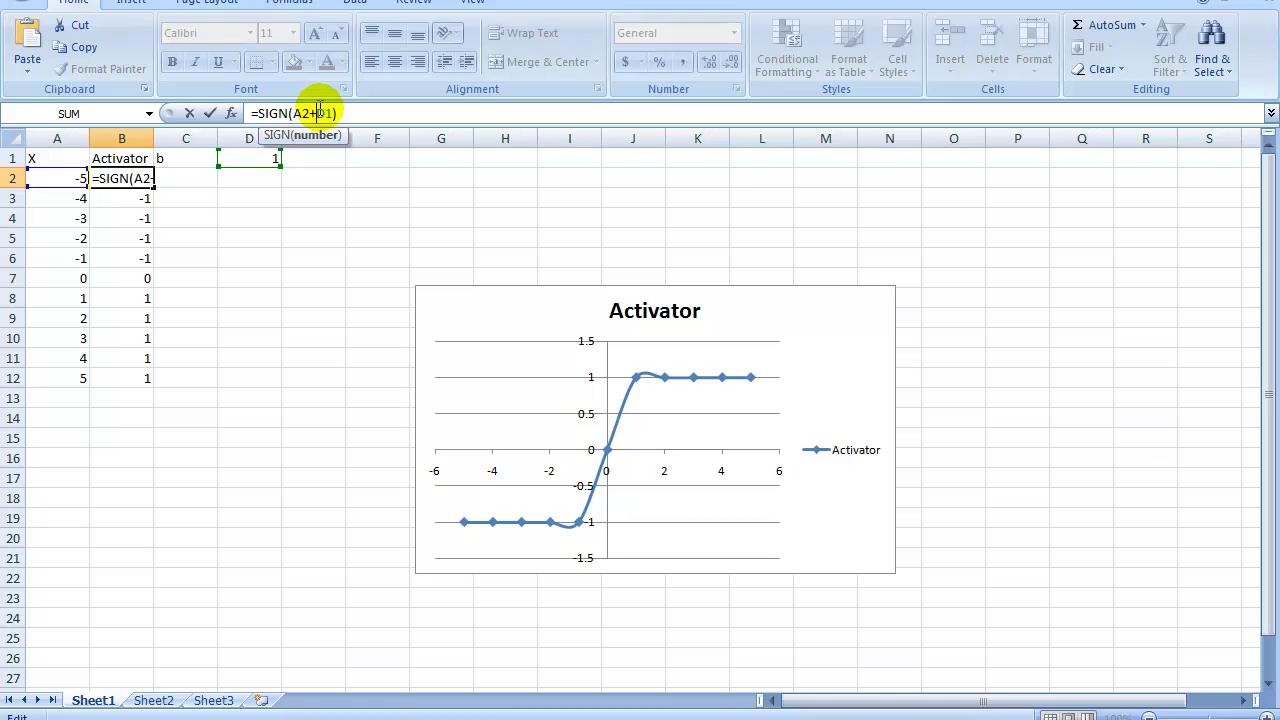
{"action": "key", "text": "F4"}
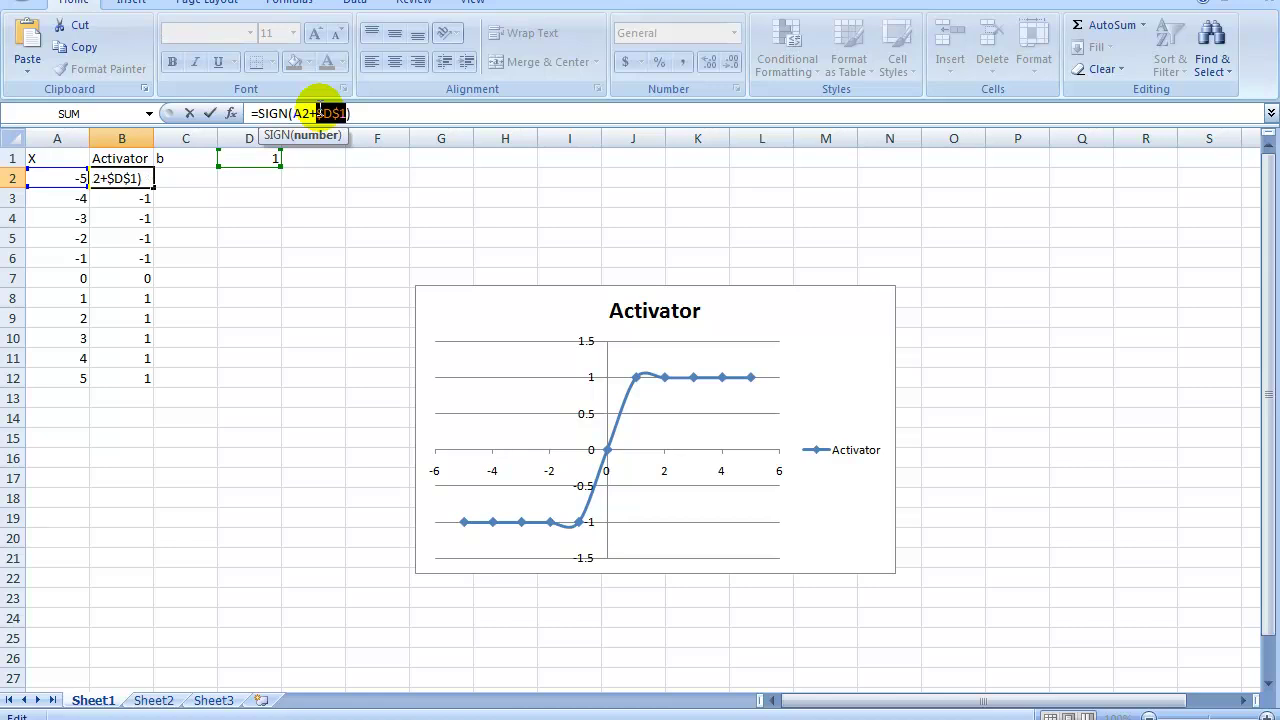
{"action": "key", "text": "Return"}
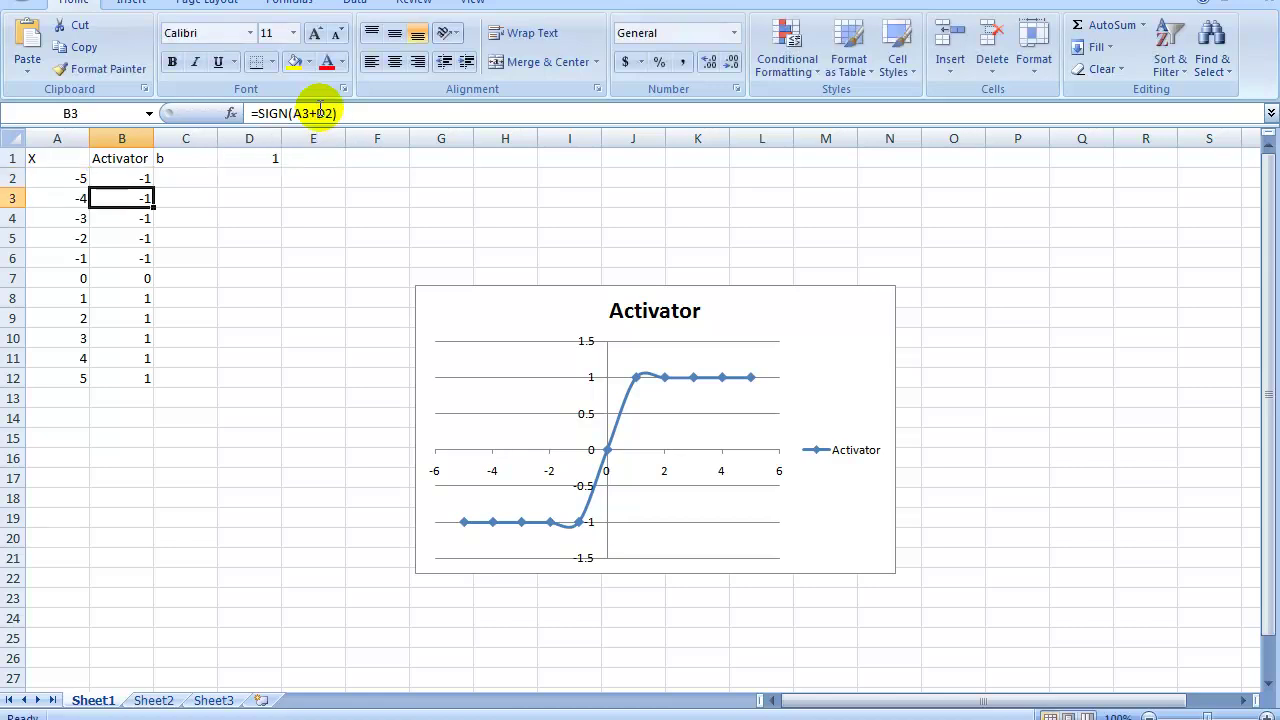
{"action": "left_click", "coordinate": [132, 181]}
{"action": "left_click_drag", "start_coordinate": [153, 186], "coordinate": [145, 378]}
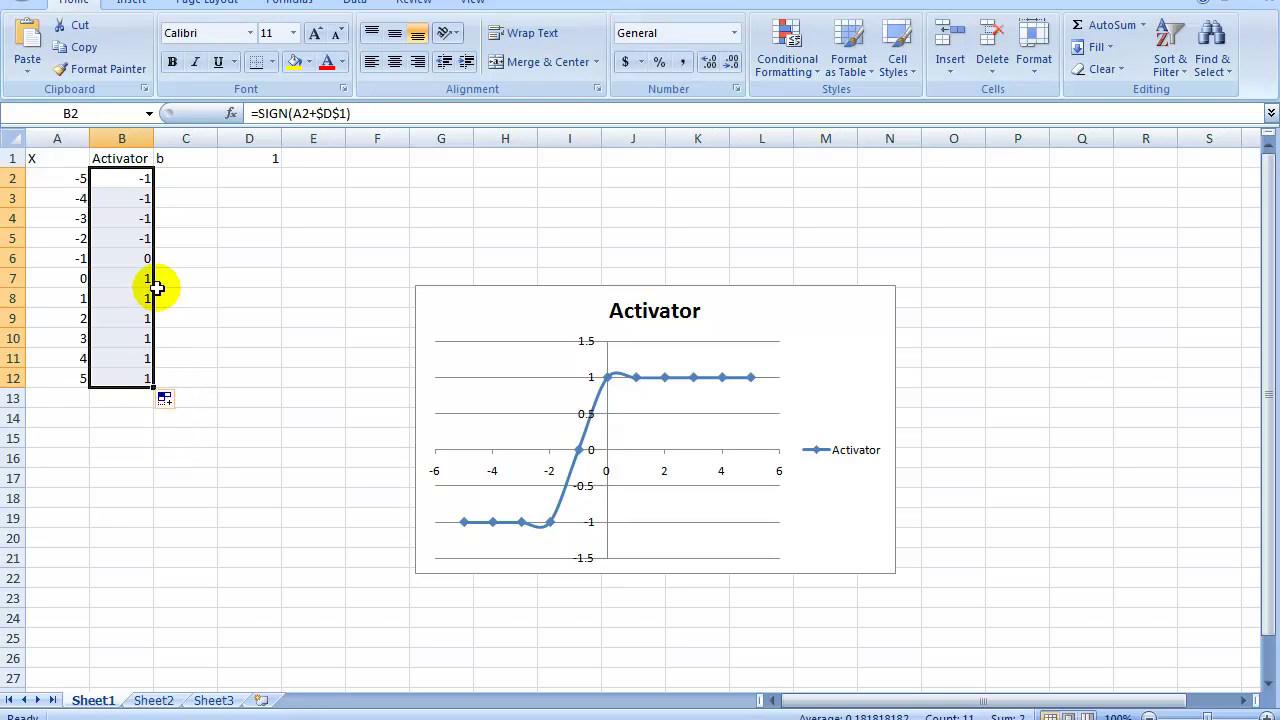
{"action": "left_click", "coordinate": [135, 262]}
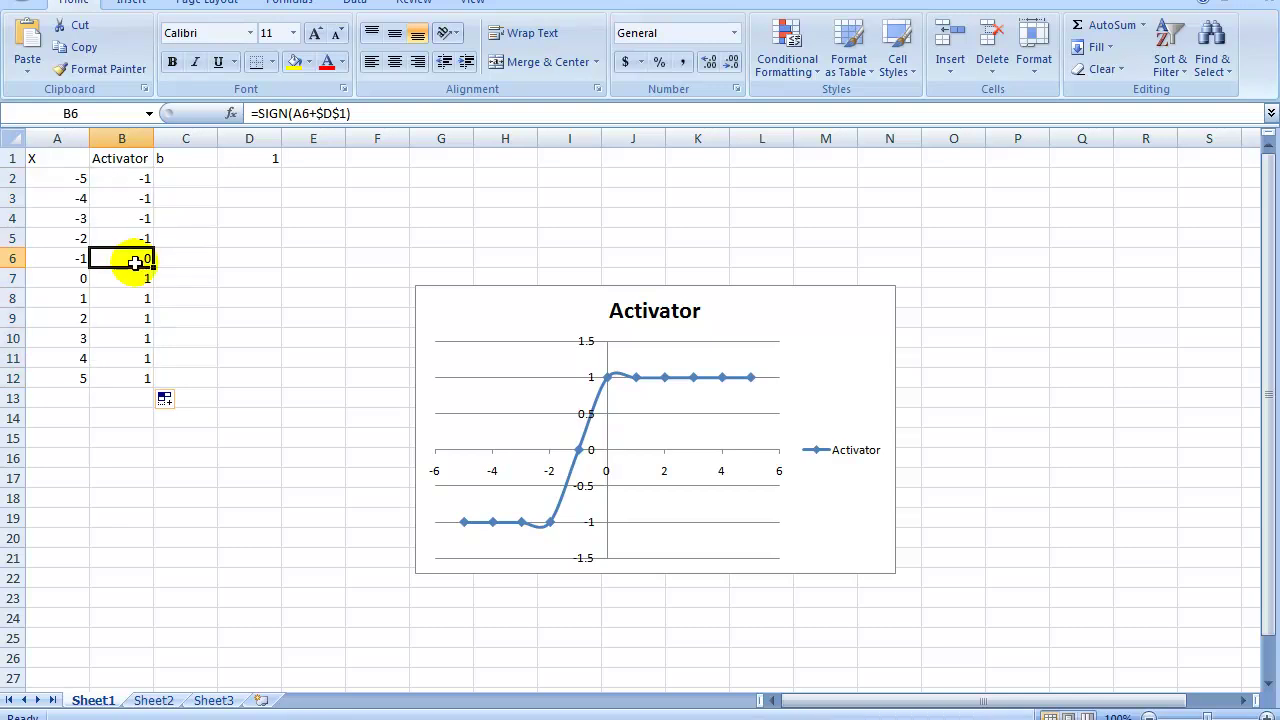
{"action": "left_click", "coordinate": [134, 279]}
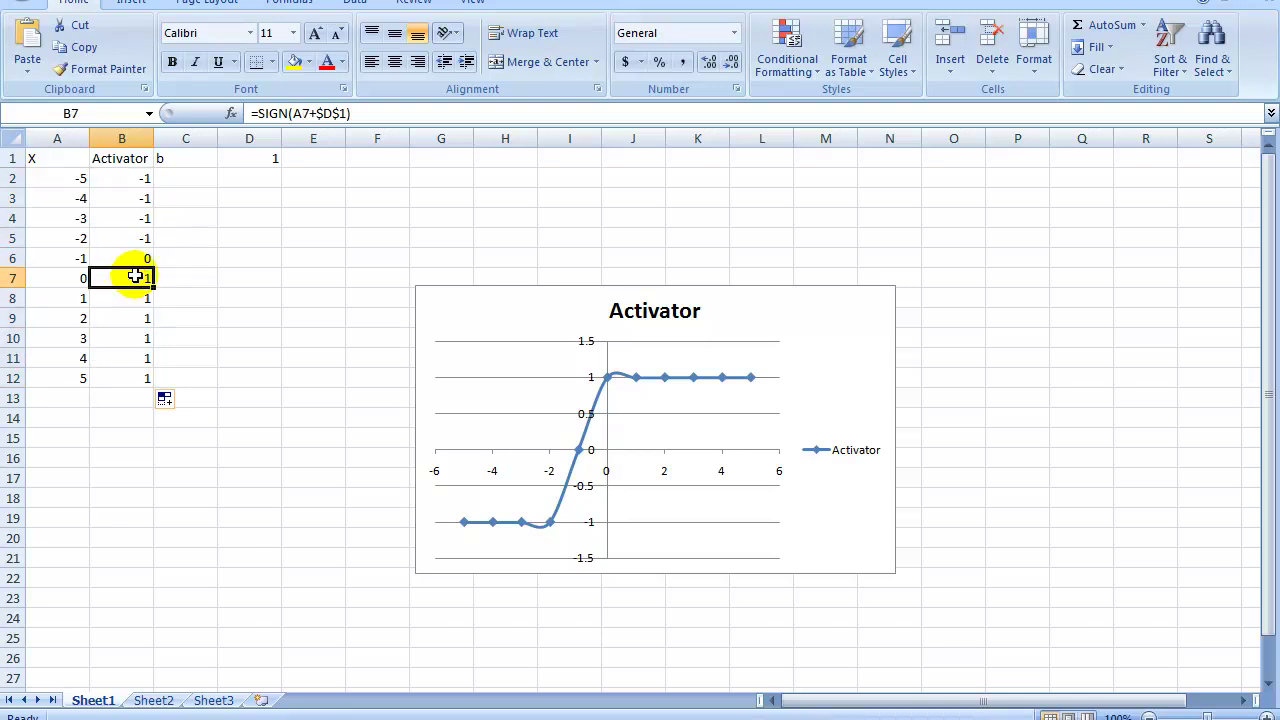
Set the b value in cell D1 to 2, 3 and 4 in turn to shift the Activator curve
{"action": "left_click", "coordinate": [258, 157]}
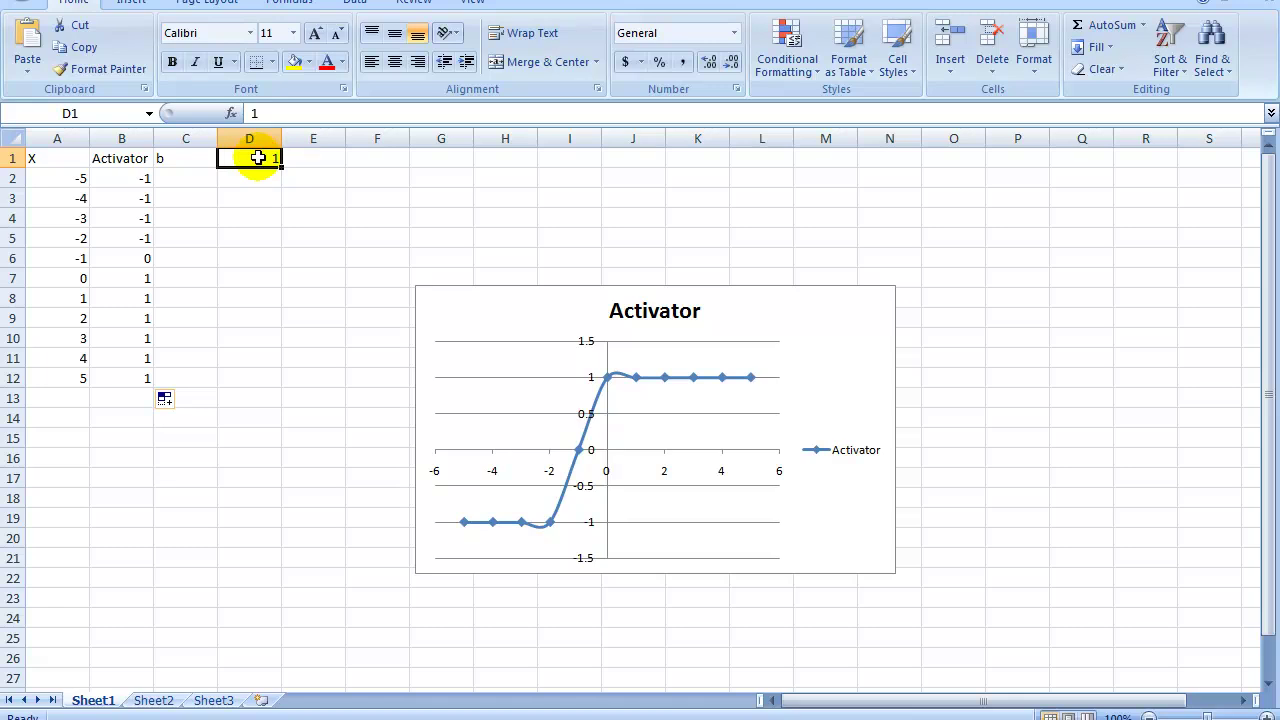
{"action": "type", "text": "2"}
{"action": "key", "text": "Return"}
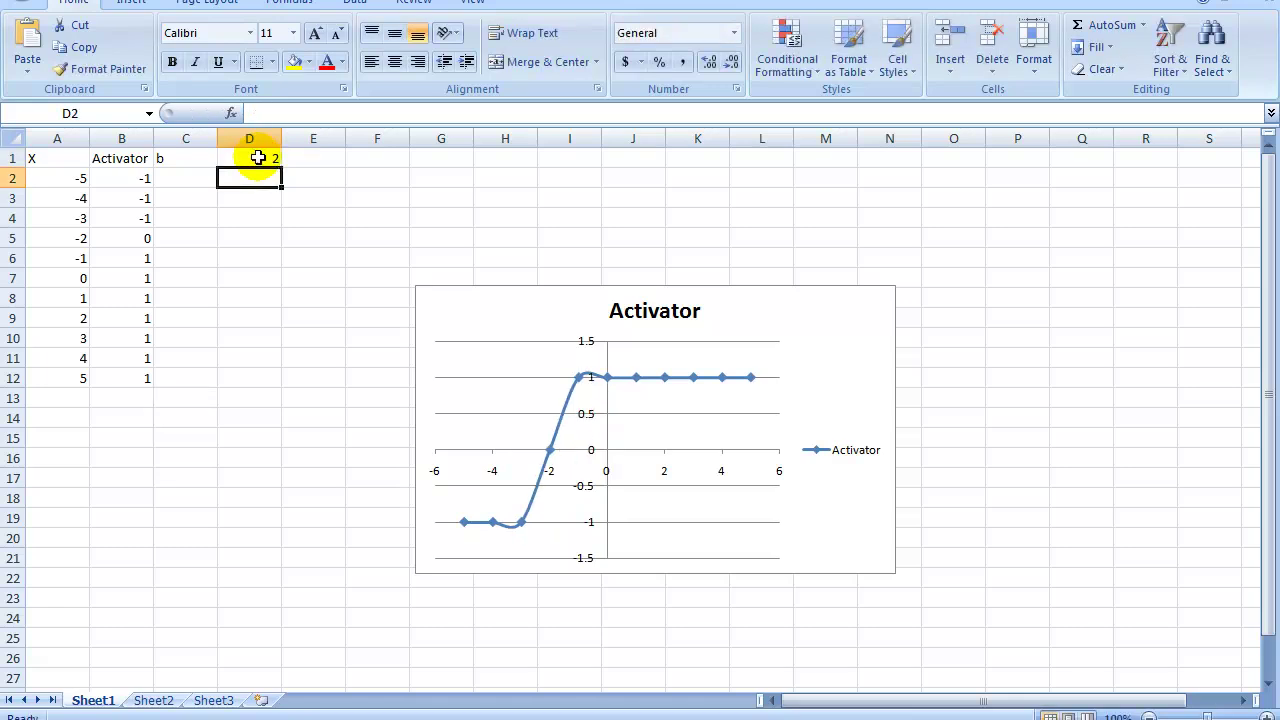
{"action": "left_click", "coordinate": [258, 157]}
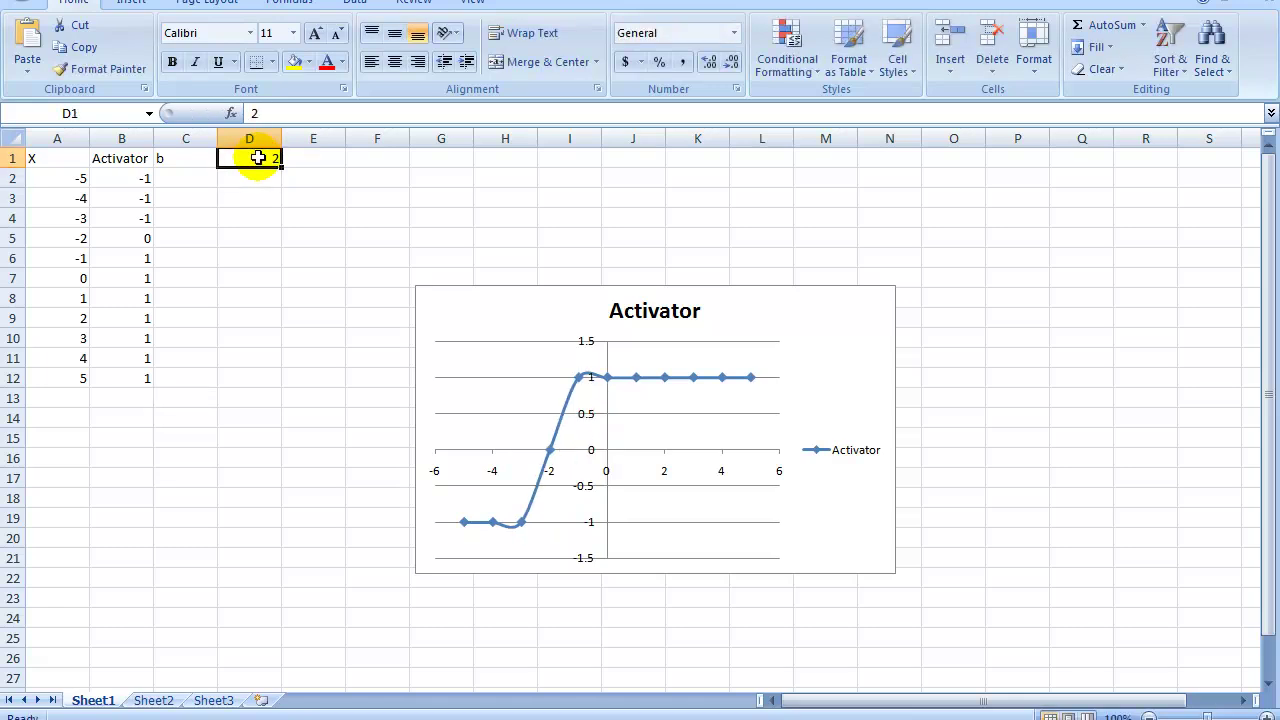
{"action": "type", "text": "3"}
{"action": "key", "text": "Return"}
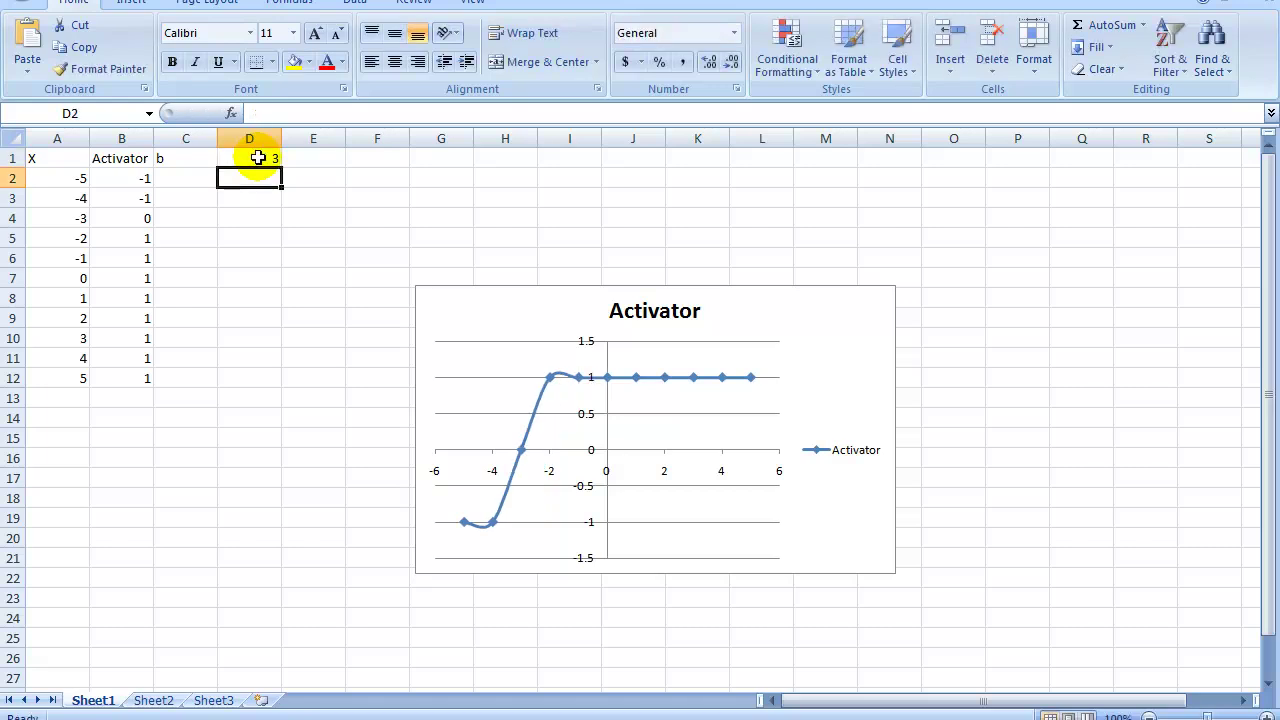
{"action": "left_click", "coordinate": [258, 157]}
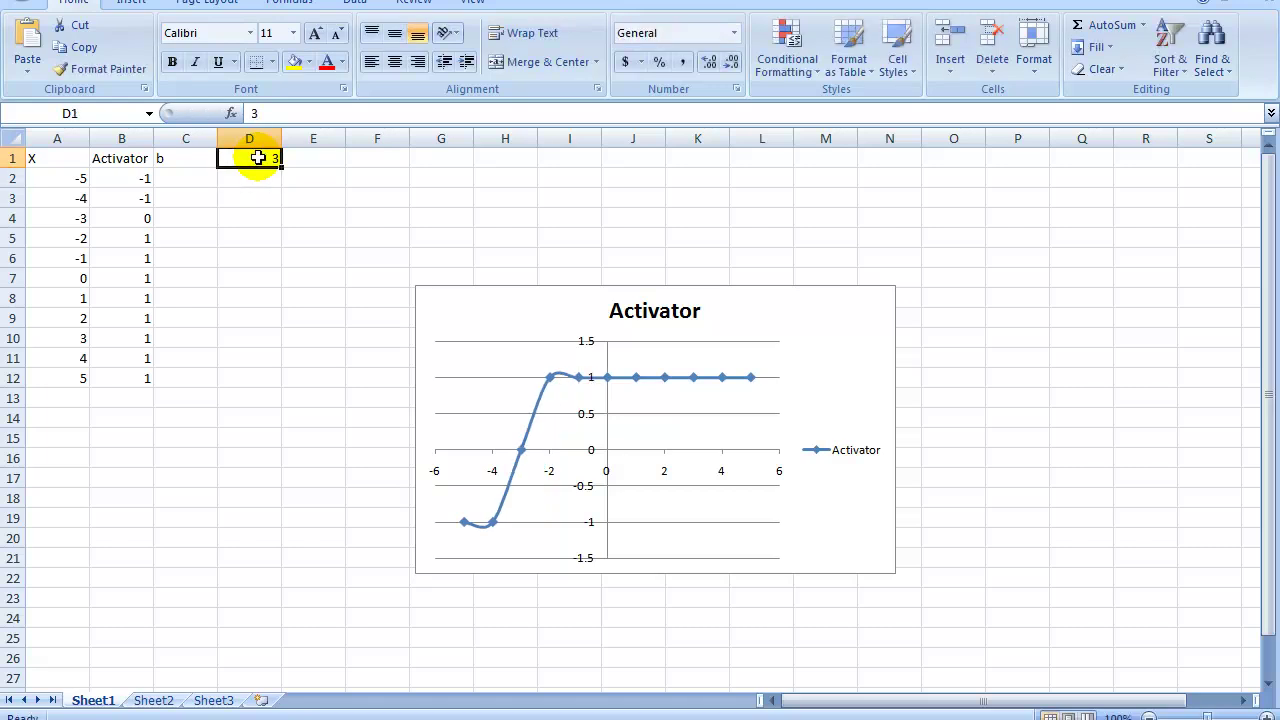
{"action": "type", "text": "4"}
{"action": "key", "text": "Return"}
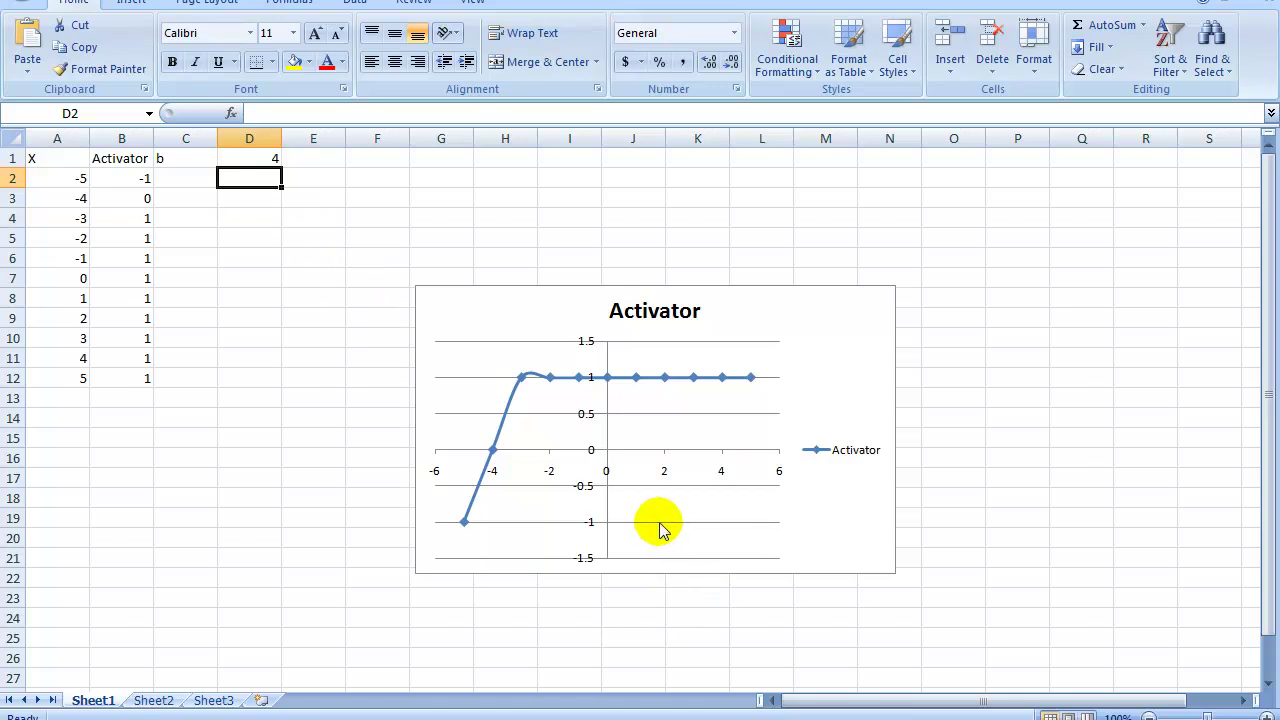
Try negative b values in cell D1, entering -2 and replacing it with -3
{"action": "left_click", "coordinate": [260, 158]}
{"action": "type", "text": "-2"}
{"action": "key", "text": "Return"}
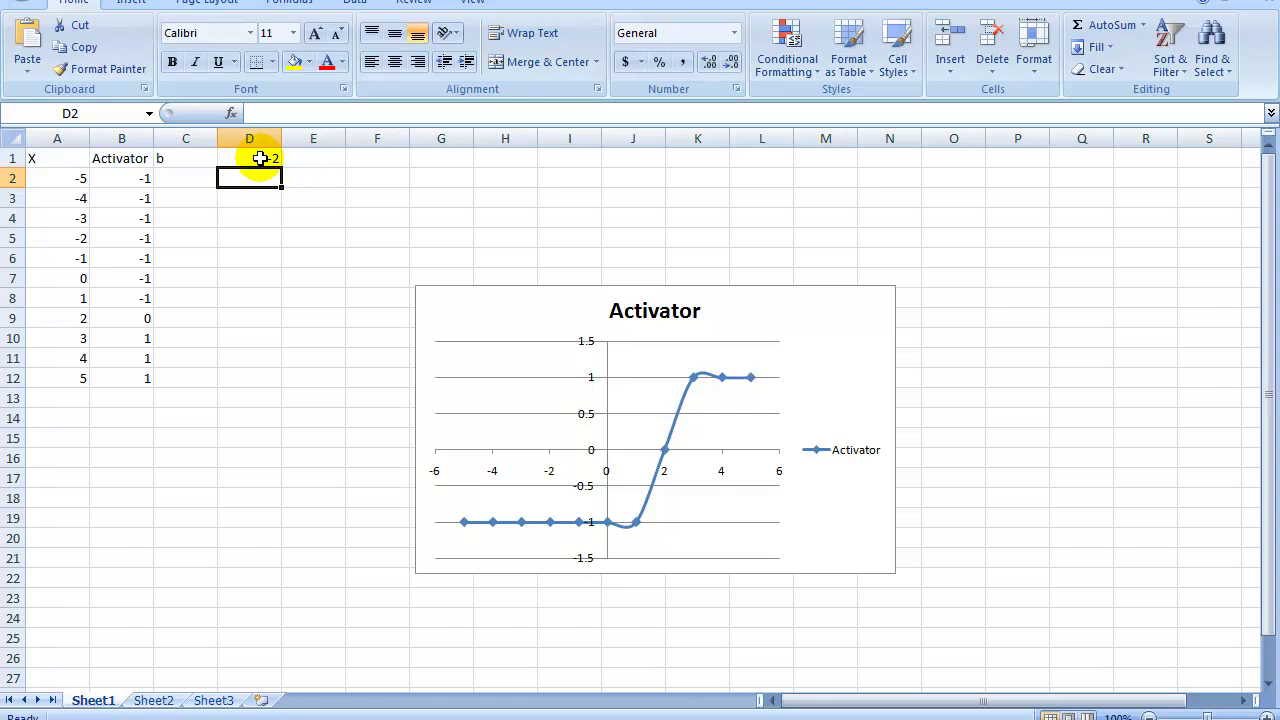
{"action": "left_click", "coordinate": [260, 158]}
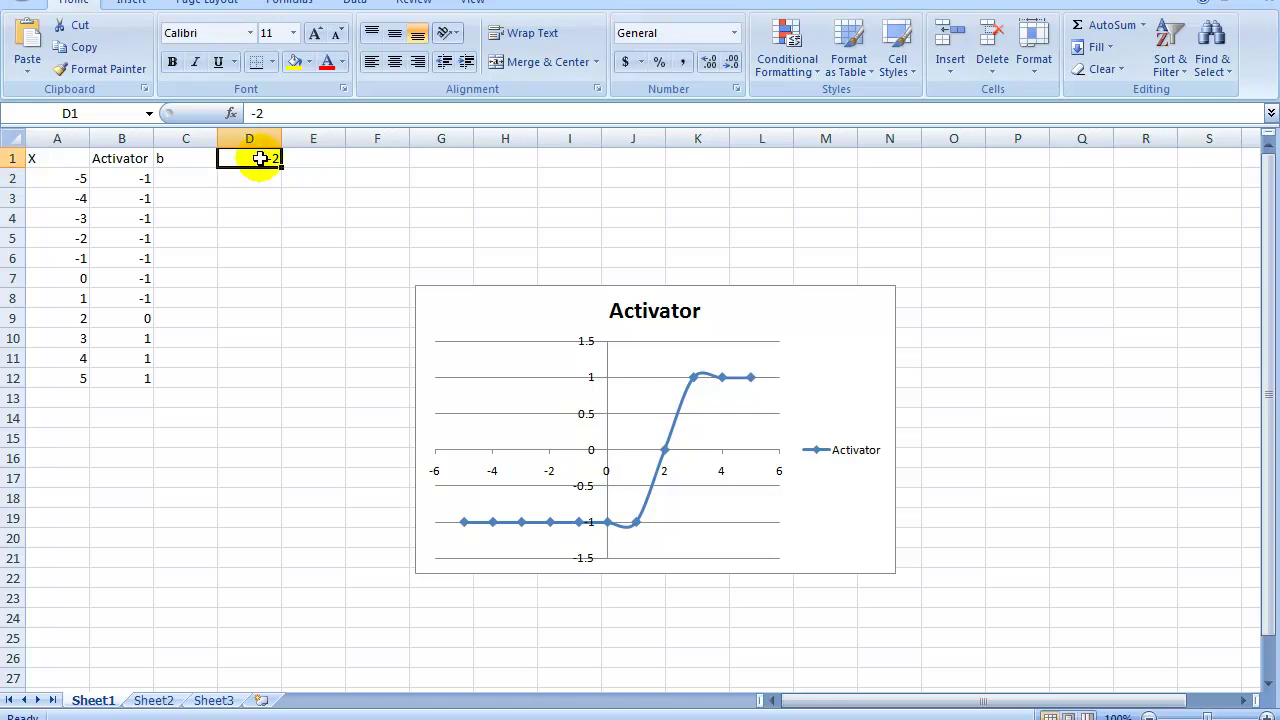
{"action": "type", "text": "3"}
{"action": "key", "text": "Return"}
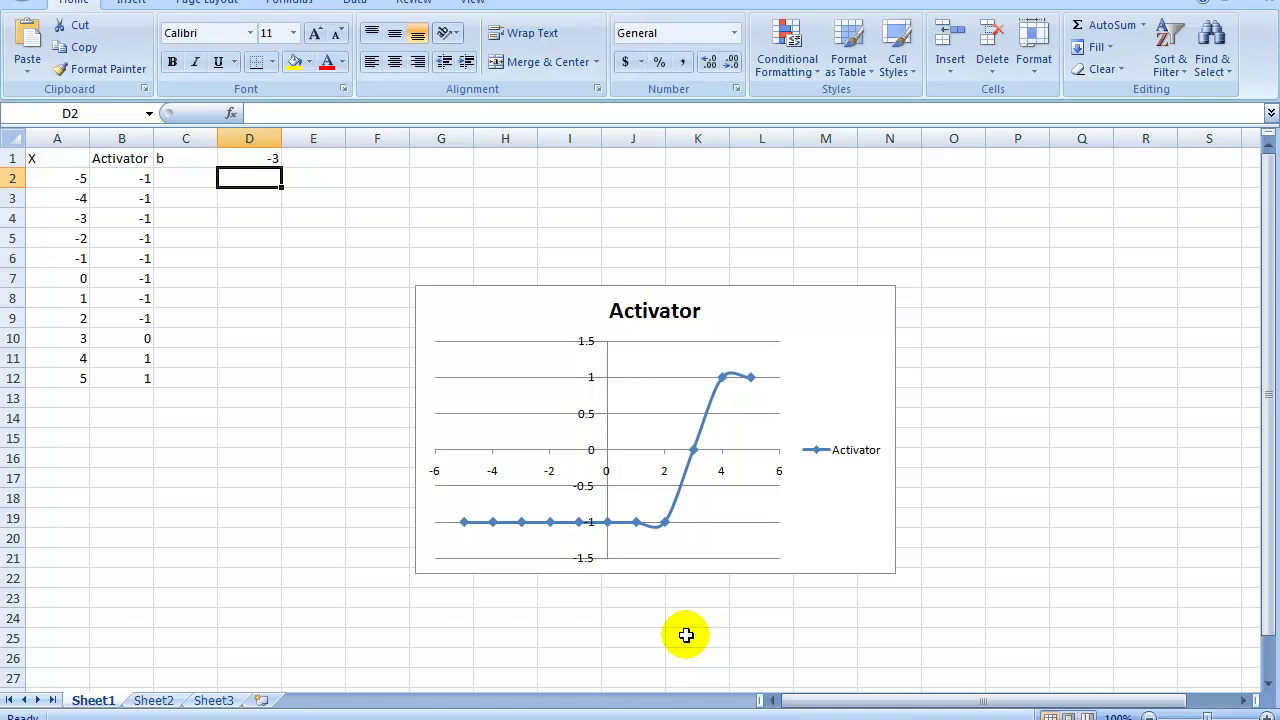
{"action": "left_click", "coordinate": [627, 540]}
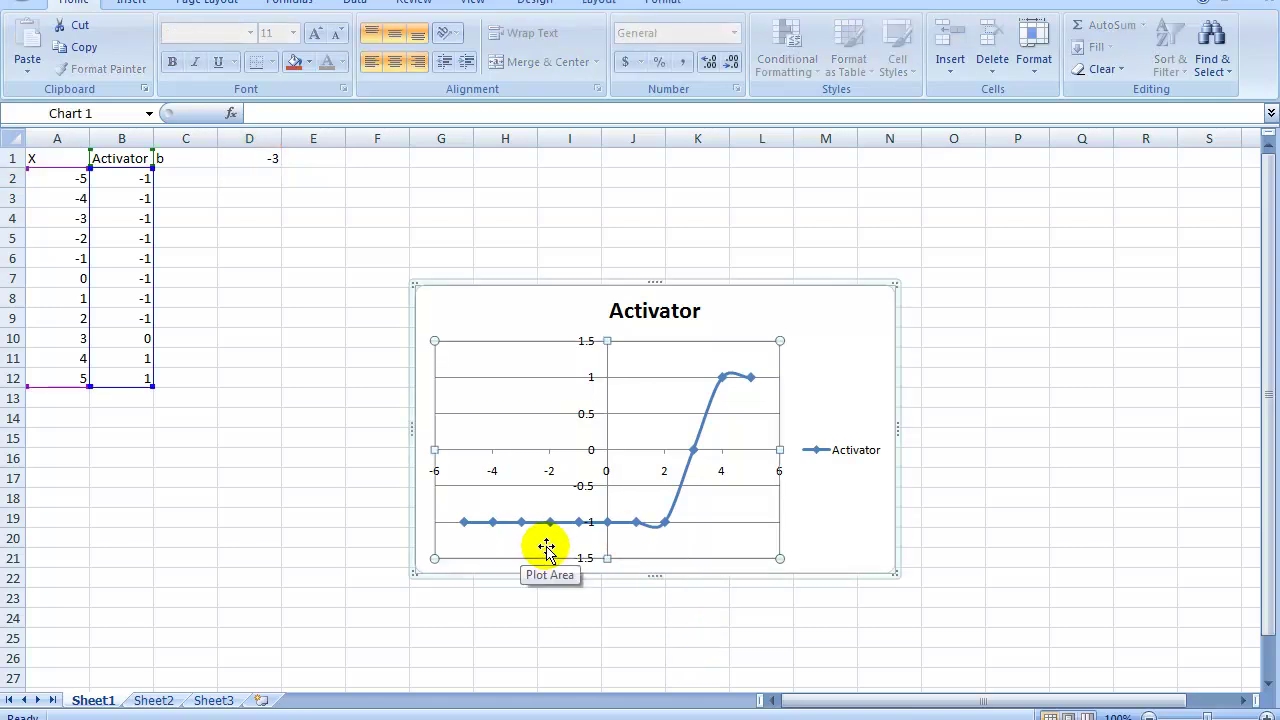
{"action": "left_click", "coordinate": [674, 542]}
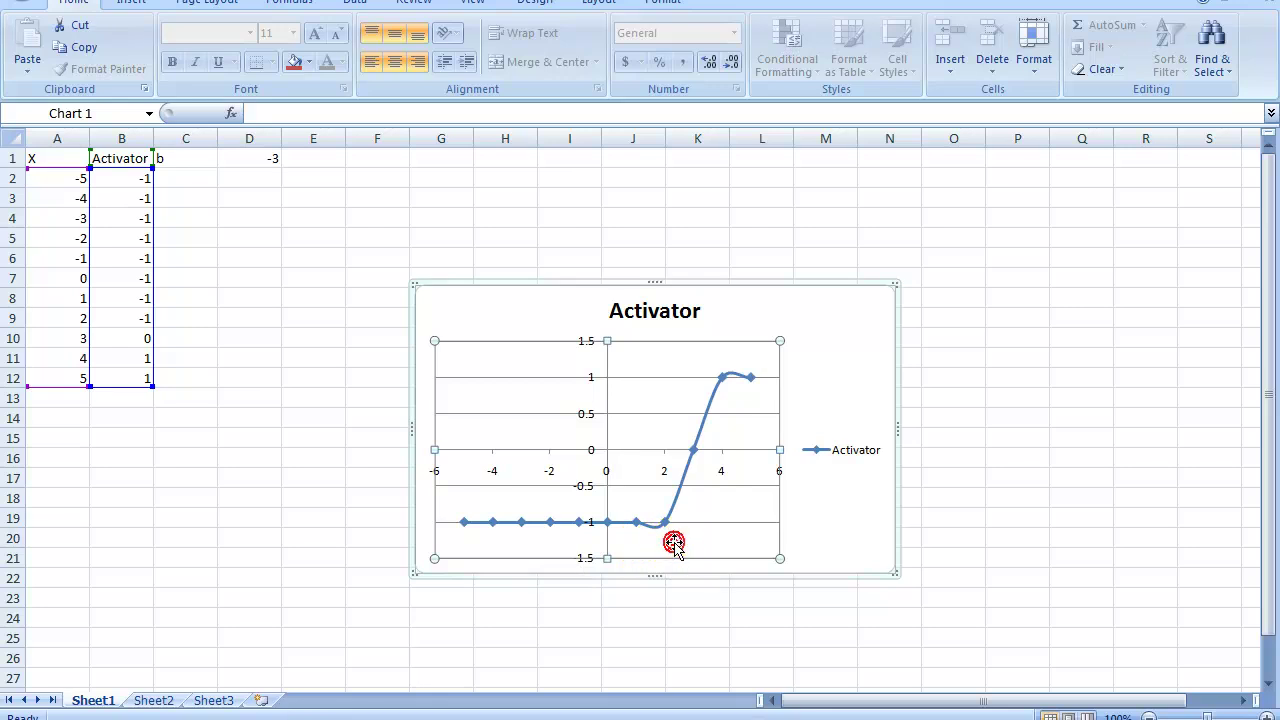
{"action": "left_click", "coordinate": [755, 540]}
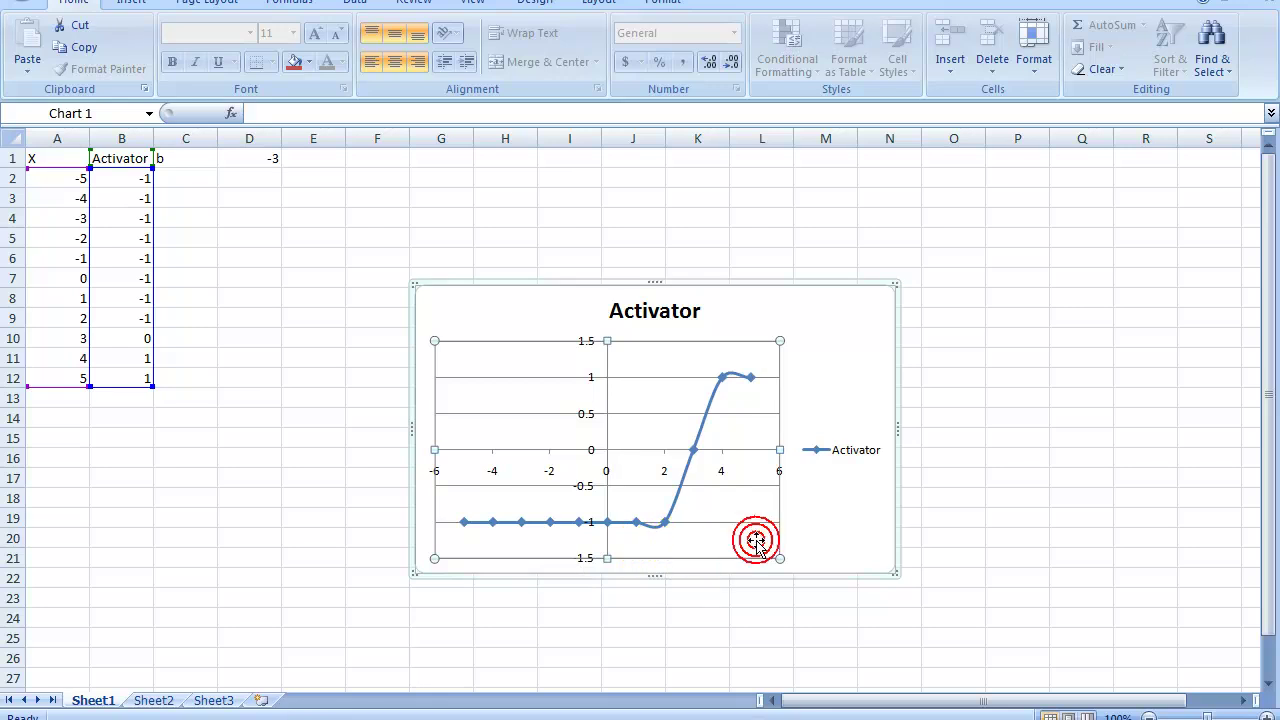
{"action": "left_click", "coordinate": [829, 542]}
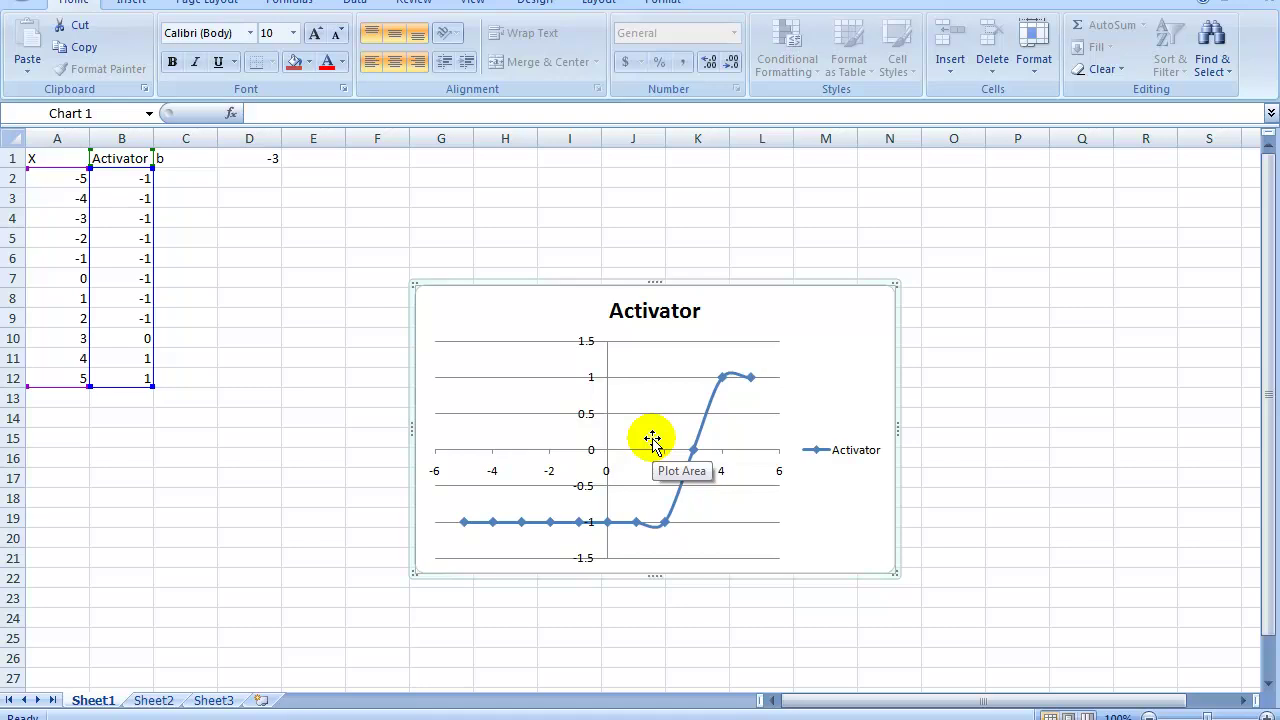
{"action": "left_click", "coordinate": [794, 383]}
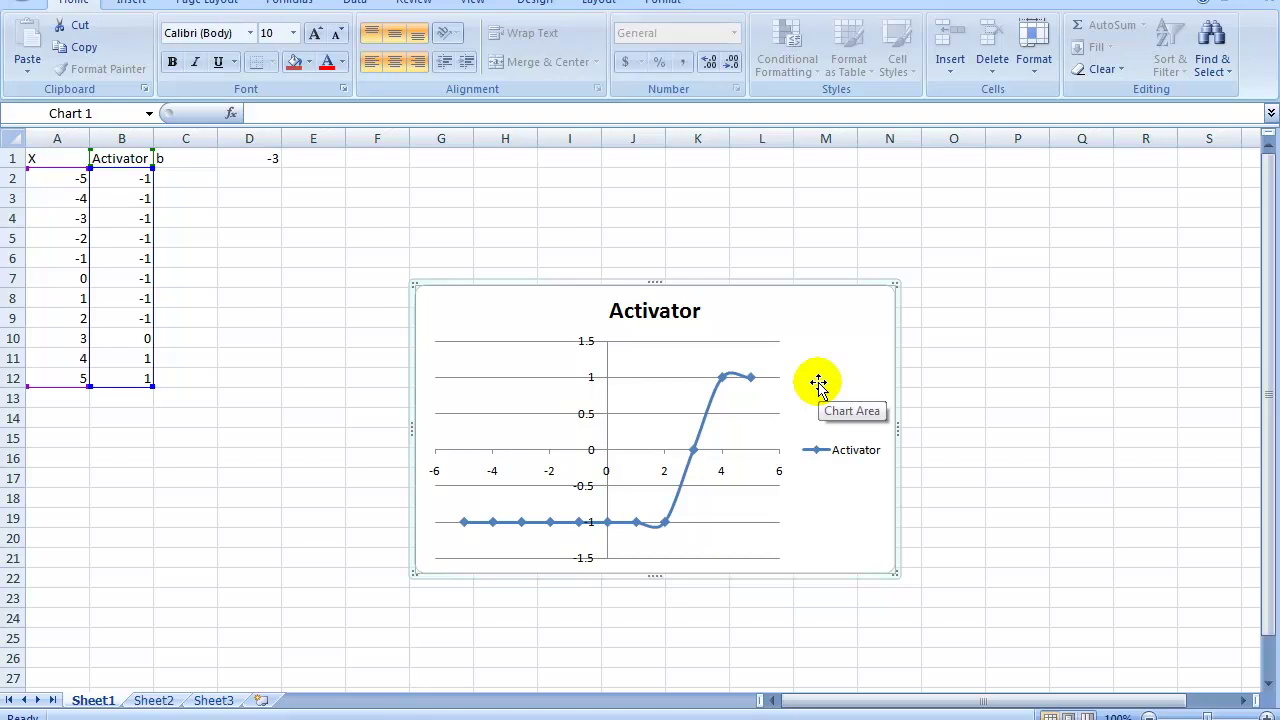
{"action": "left_click", "coordinate": [818, 383]}
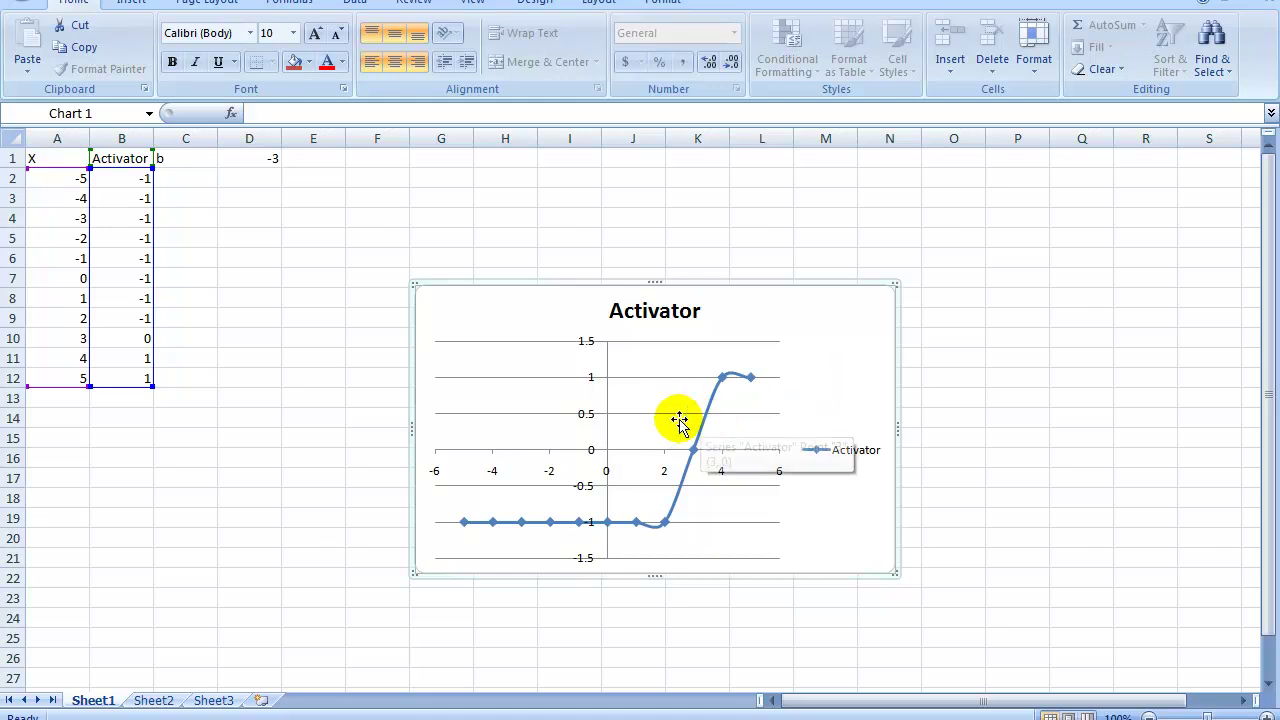
{"action": "mouse_move", "coordinate": [697, 458]}
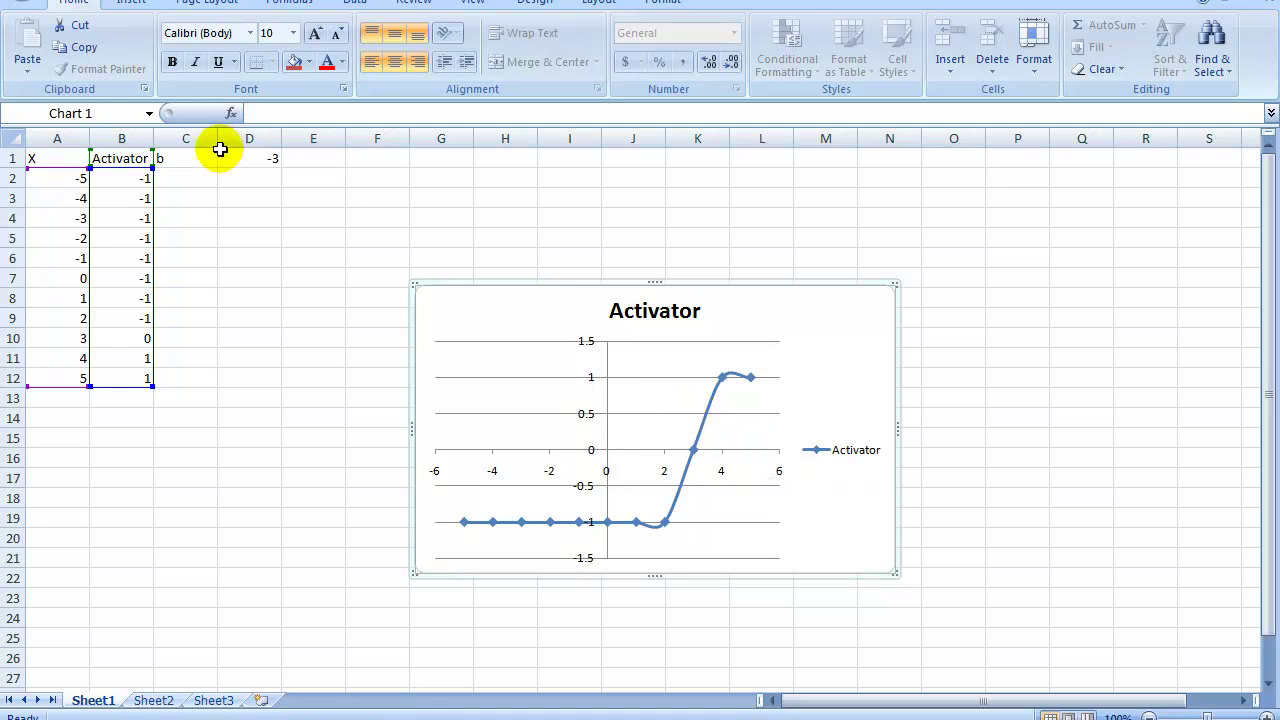
Insert a new column between the Activator and b columns and head it "points" in C1
{"action": "left_click", "coordinate": [184, 139]}
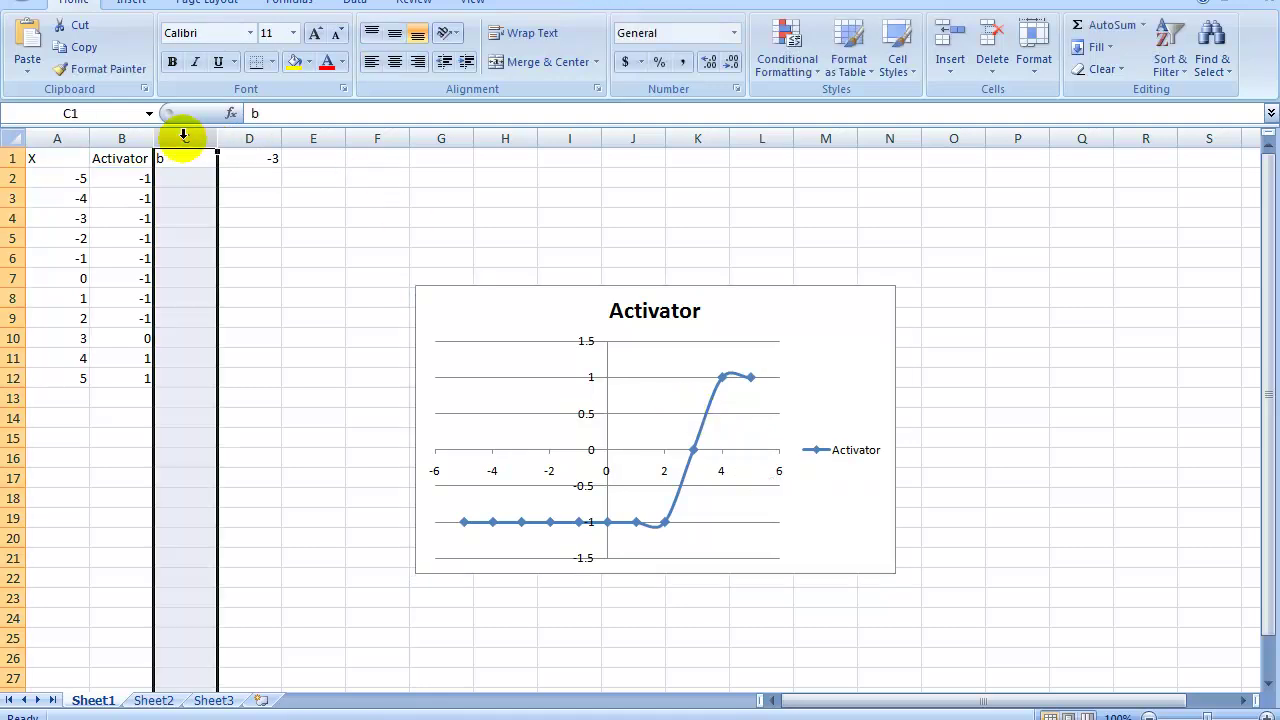
{"action": "right_click", "coordinate": [184, 136]}
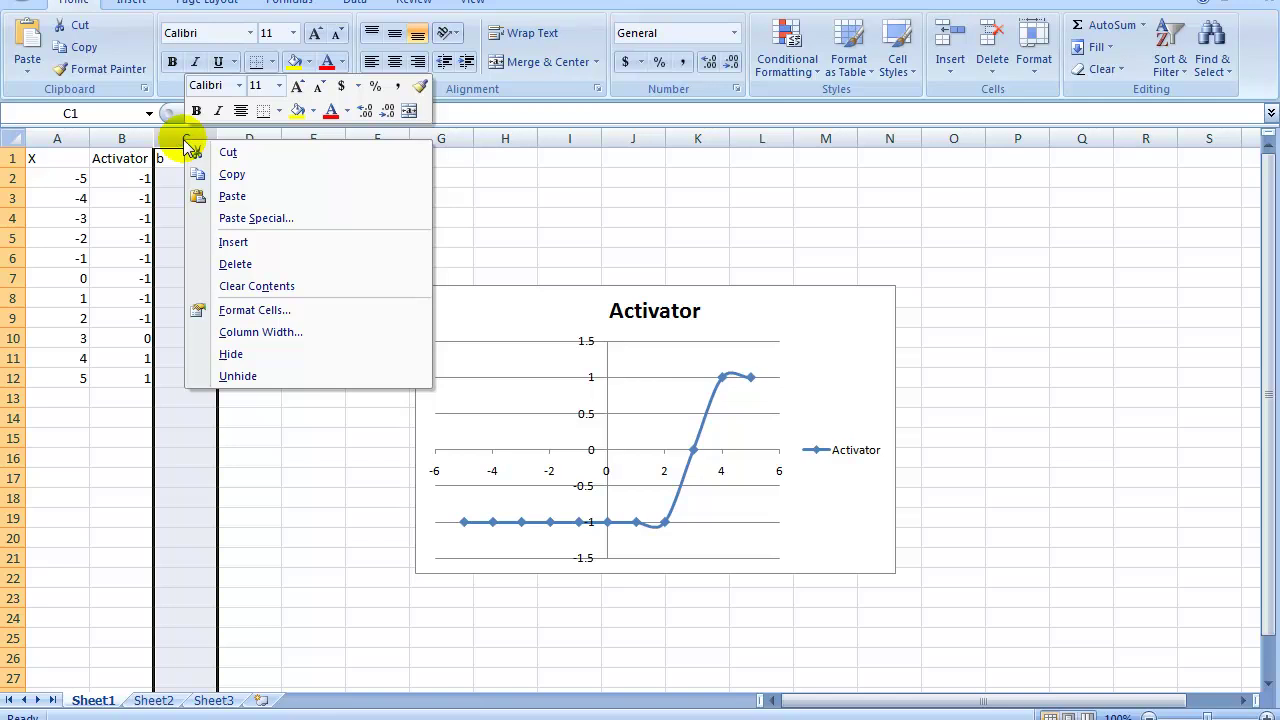
{"action": "left_click", "coordinate": [218, 248]}
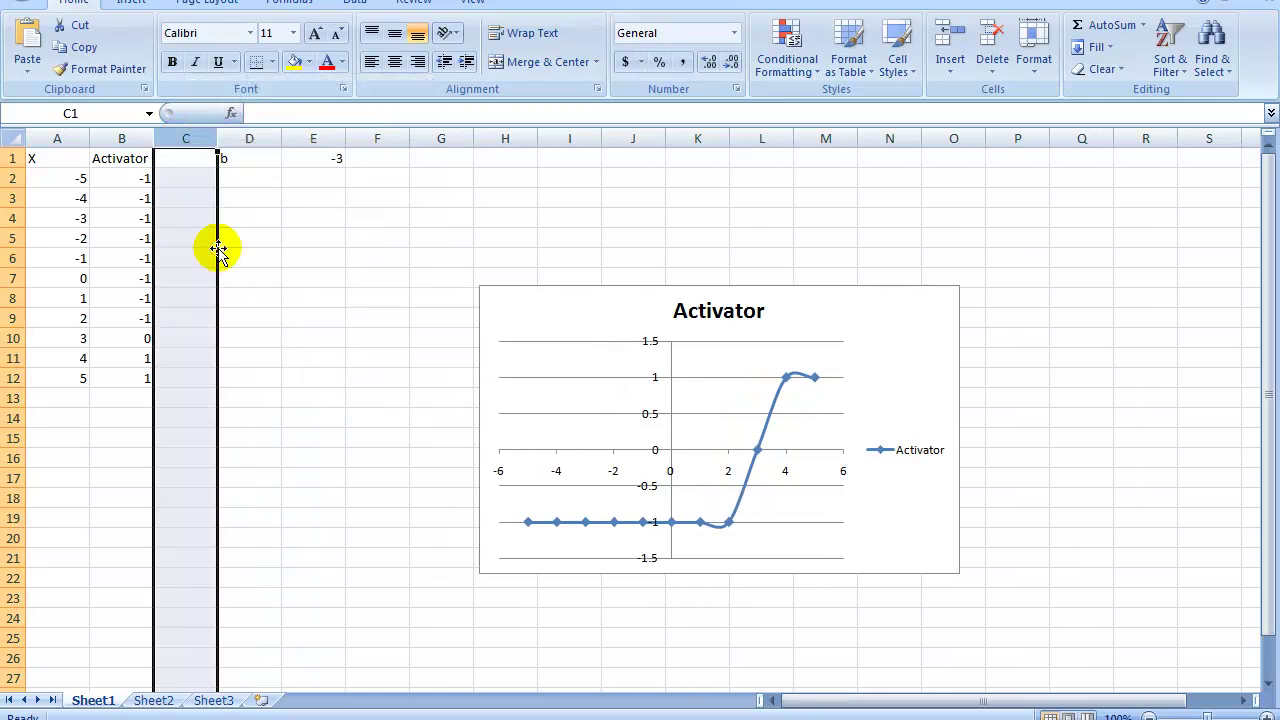
{"action": "left_click", "coordinate": [192, 162]}
{"action": "left_click", "coordinate": [192, 162]}
{"action": "type", "text": "points"}
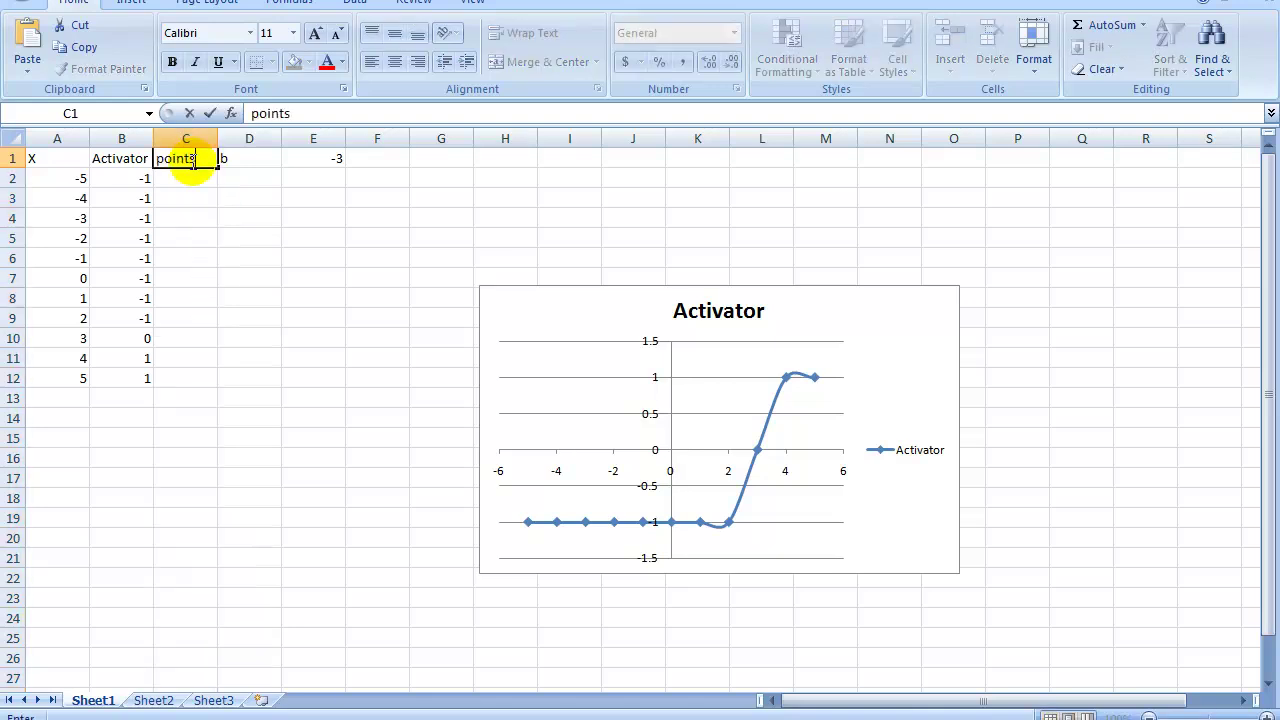
{"action": "key", "text": "Return"}
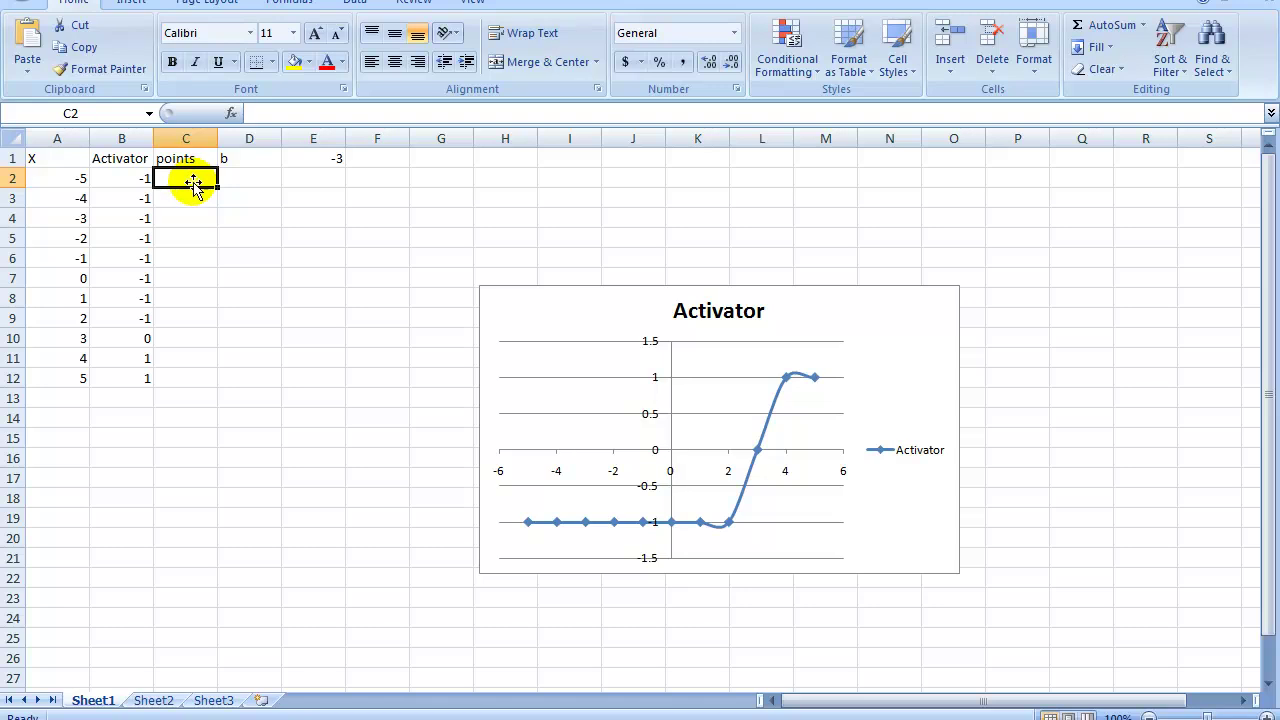
Enter the value 1 in the points column for X values -2 and -1, in cells C5 and C6
{"action": "left_click", "coordinate": [190, 237]}
{"action": "type", "text": "1"}
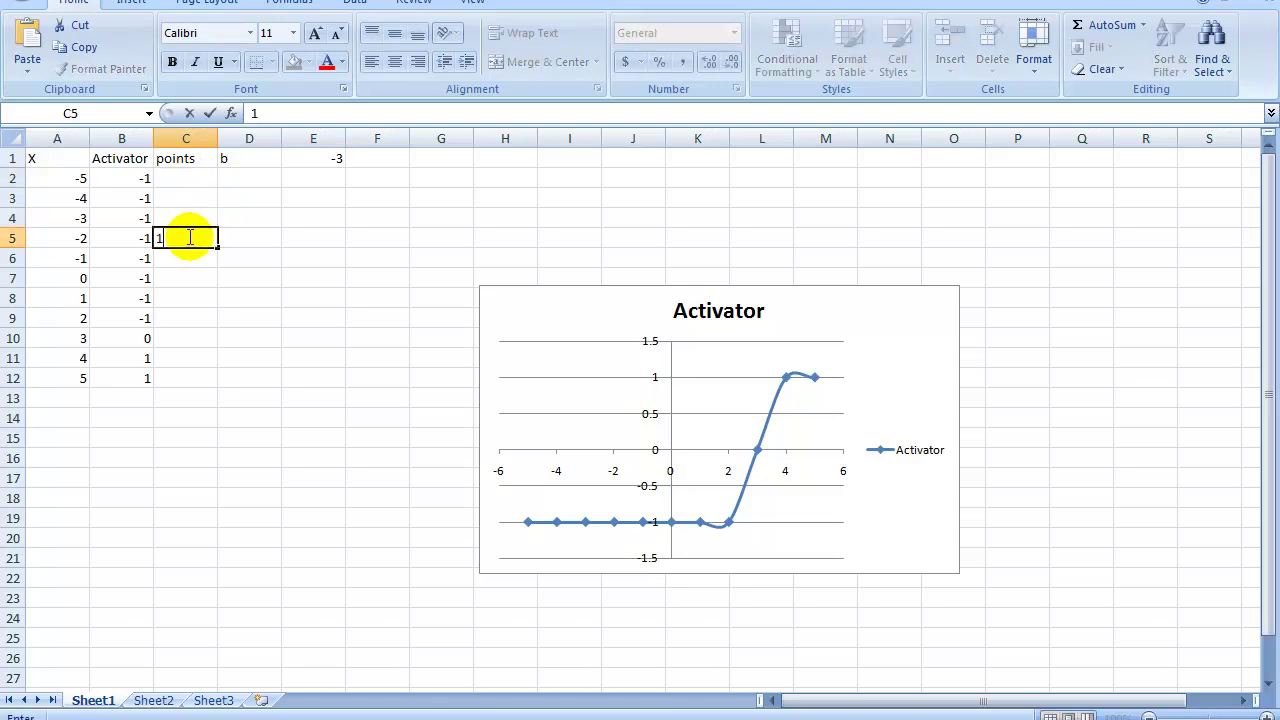
{"action": "key", "text": "Return"}
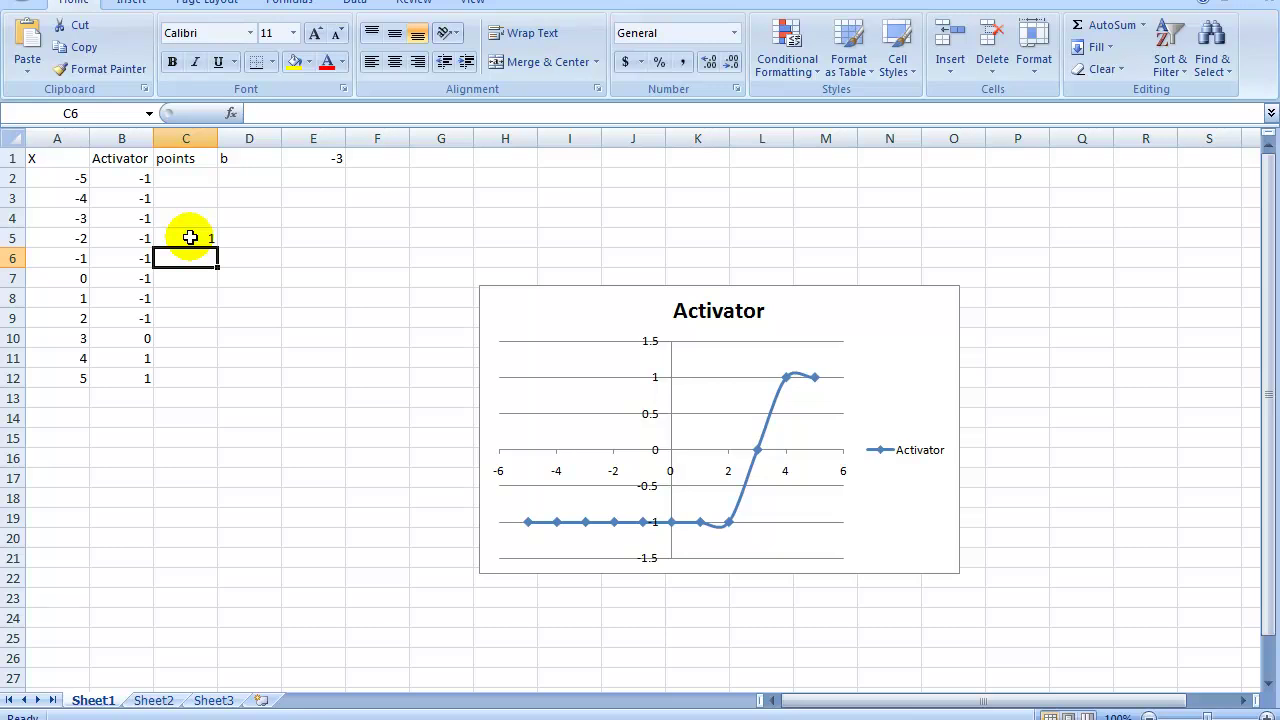
{"action": "type", "text": "1"}
{"action": "key", "text": "Return"}
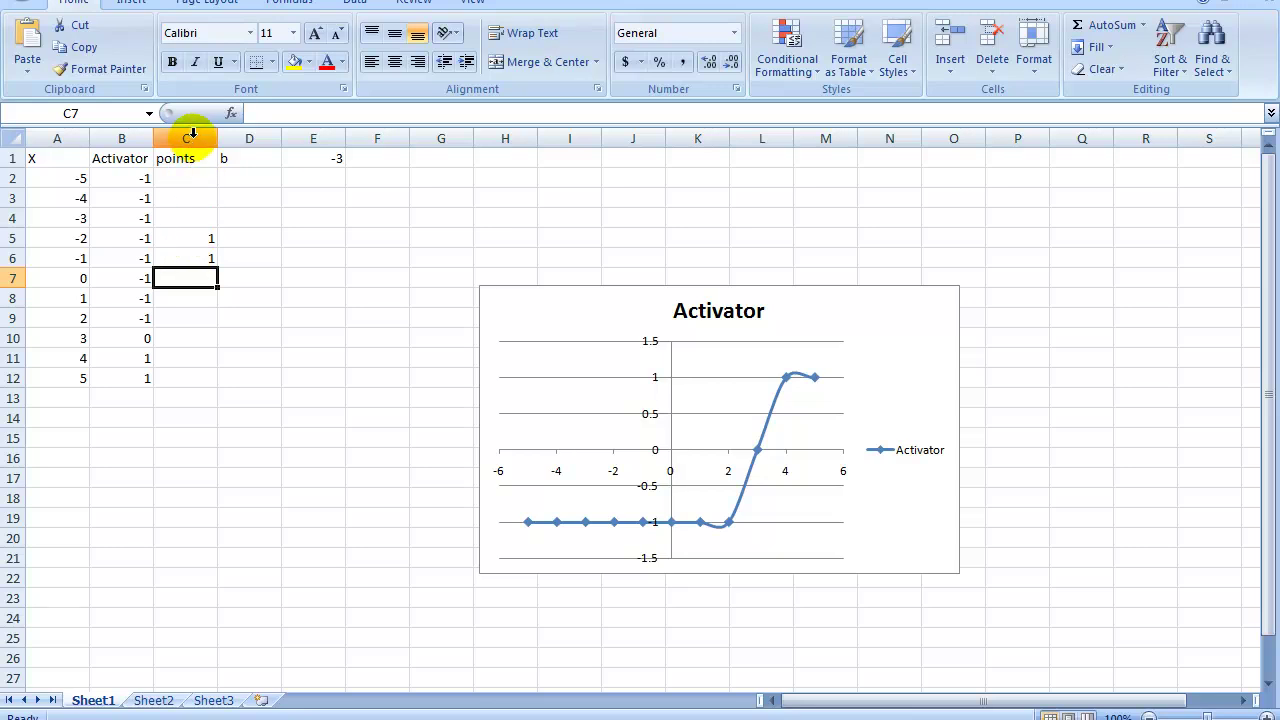
Try to add the points range C1:C12 to the Activator chart by moving the cells onto it
{"action": "left_click_drag", "start_coordinate": [190, 238], "coordinate": [193, 372]}
{"action": "left_click_drag", "start_coordinate": [177, 158], "coordinate": [171, 373]}
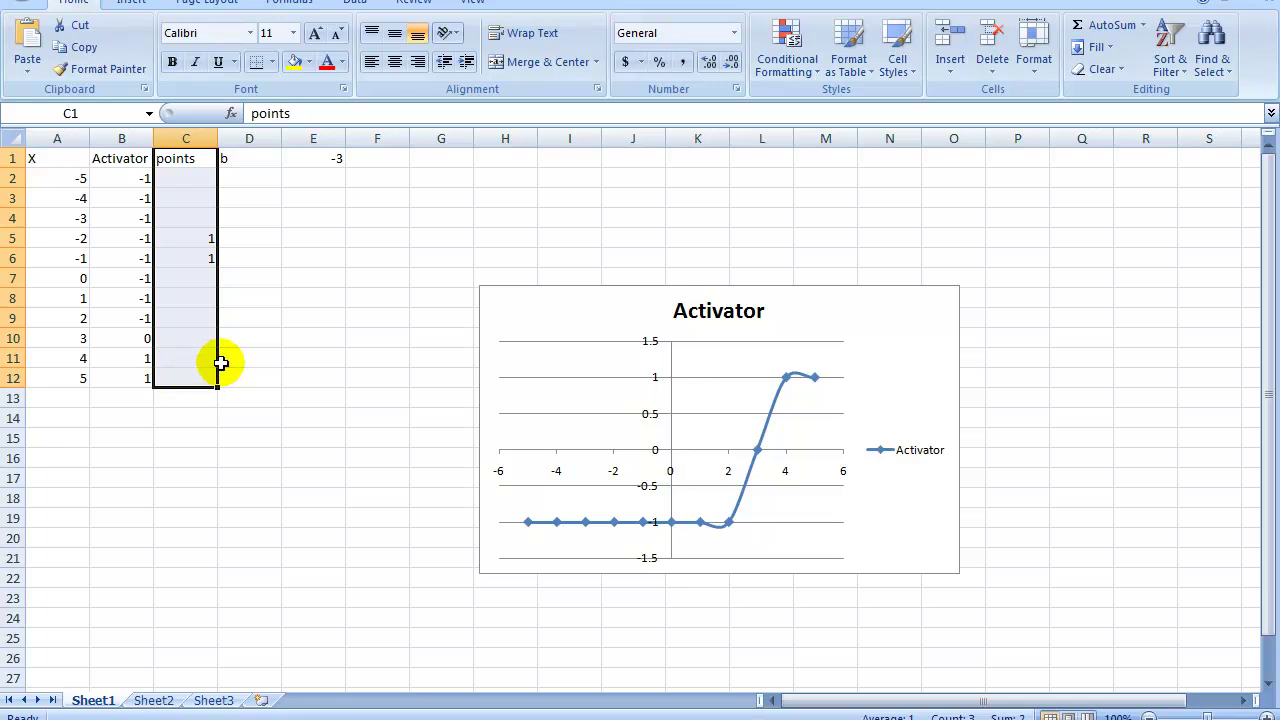
{"action": "left_click_drag", "start_coordinate": [222, 372], "coordinate": [570, 511]}
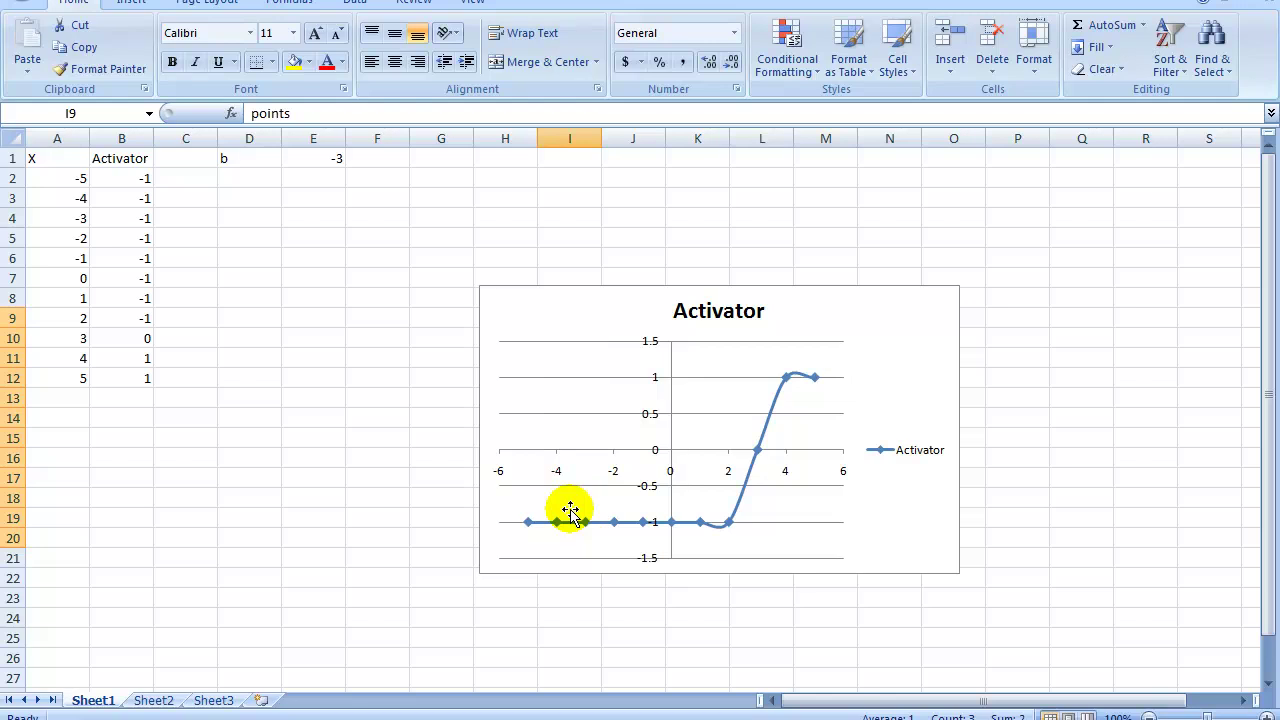